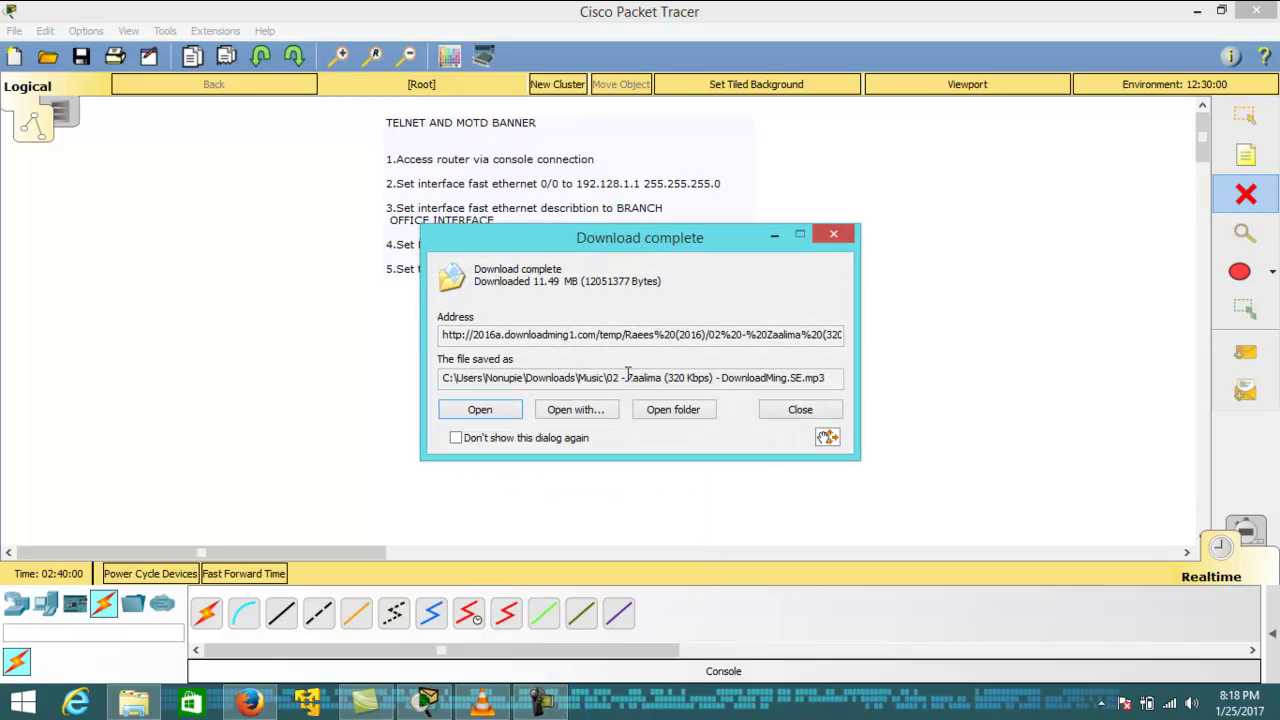
left_click(800, 408)
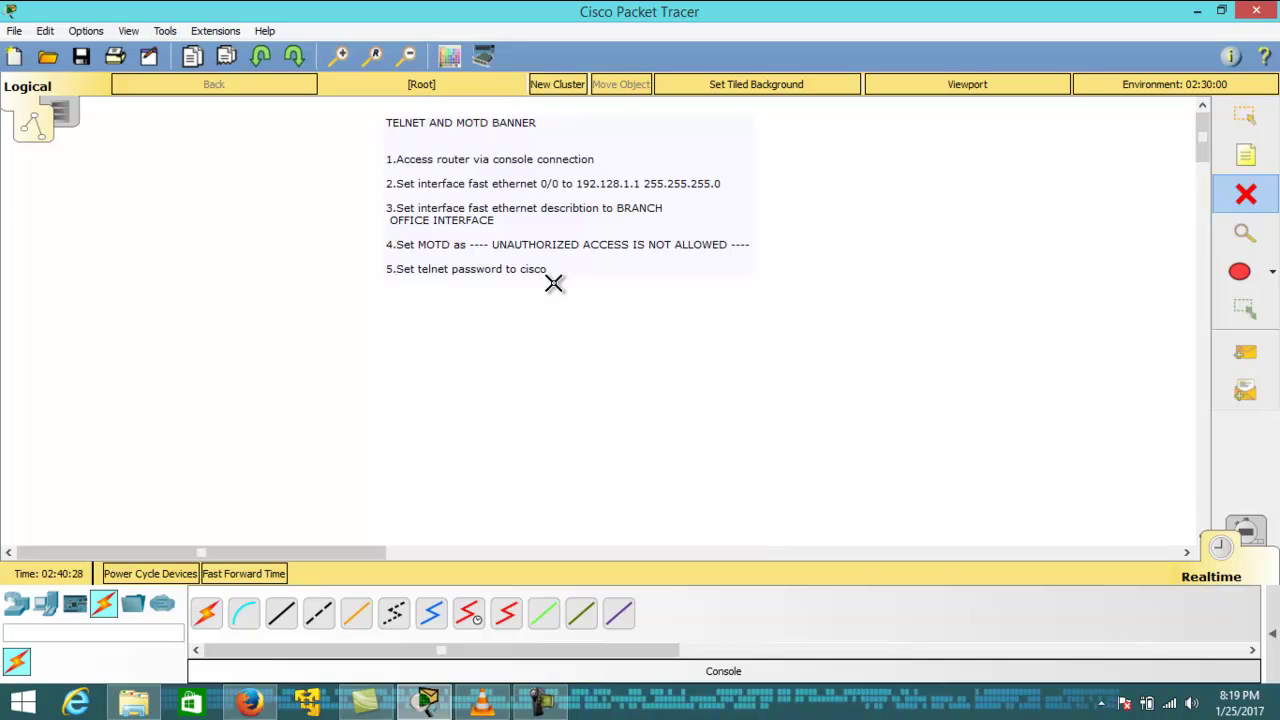
Step: Place an 1841 router (Router15) and a generic PC (PC3) on the canvas
left_click(16, 620)
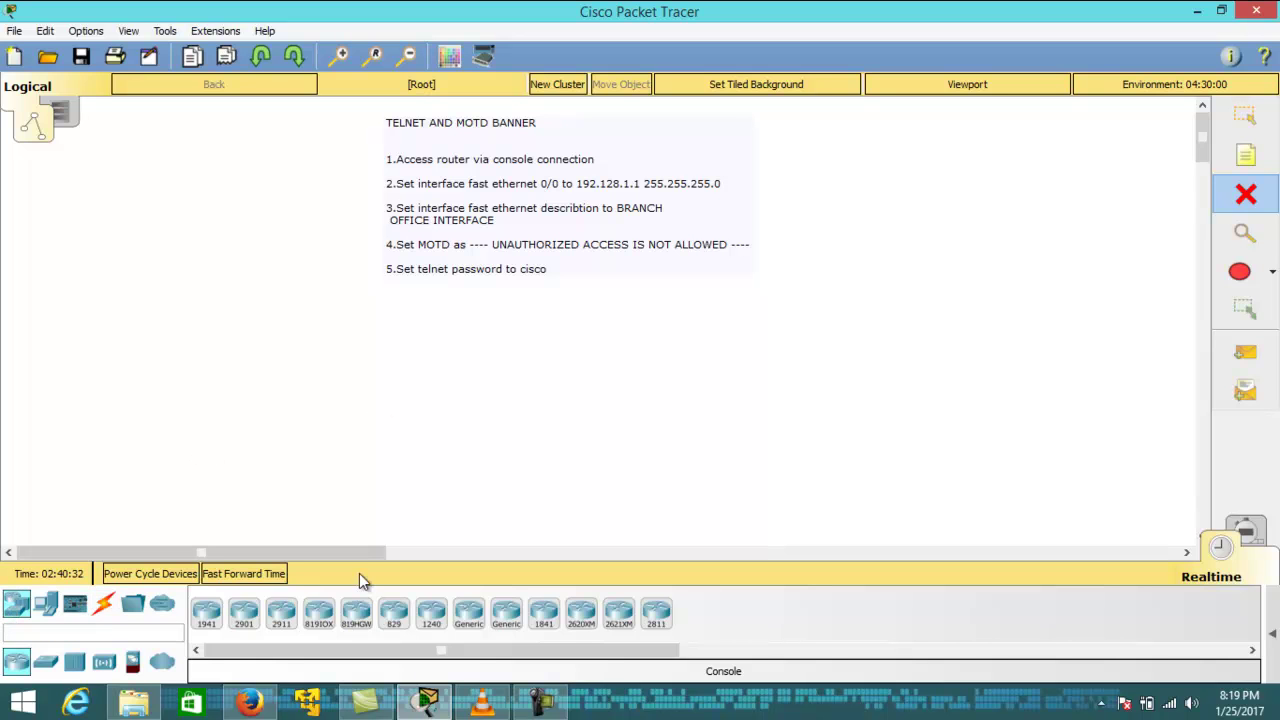
left_click(543, 611)
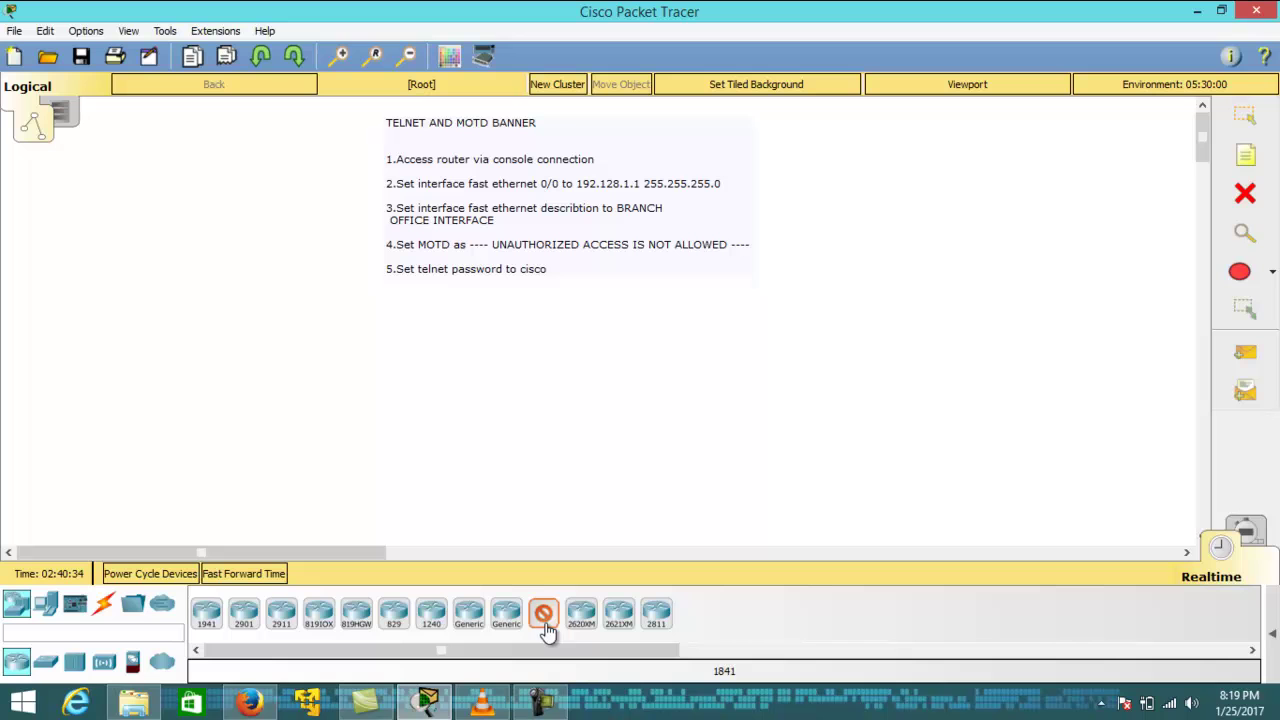
left_click(518, 375)
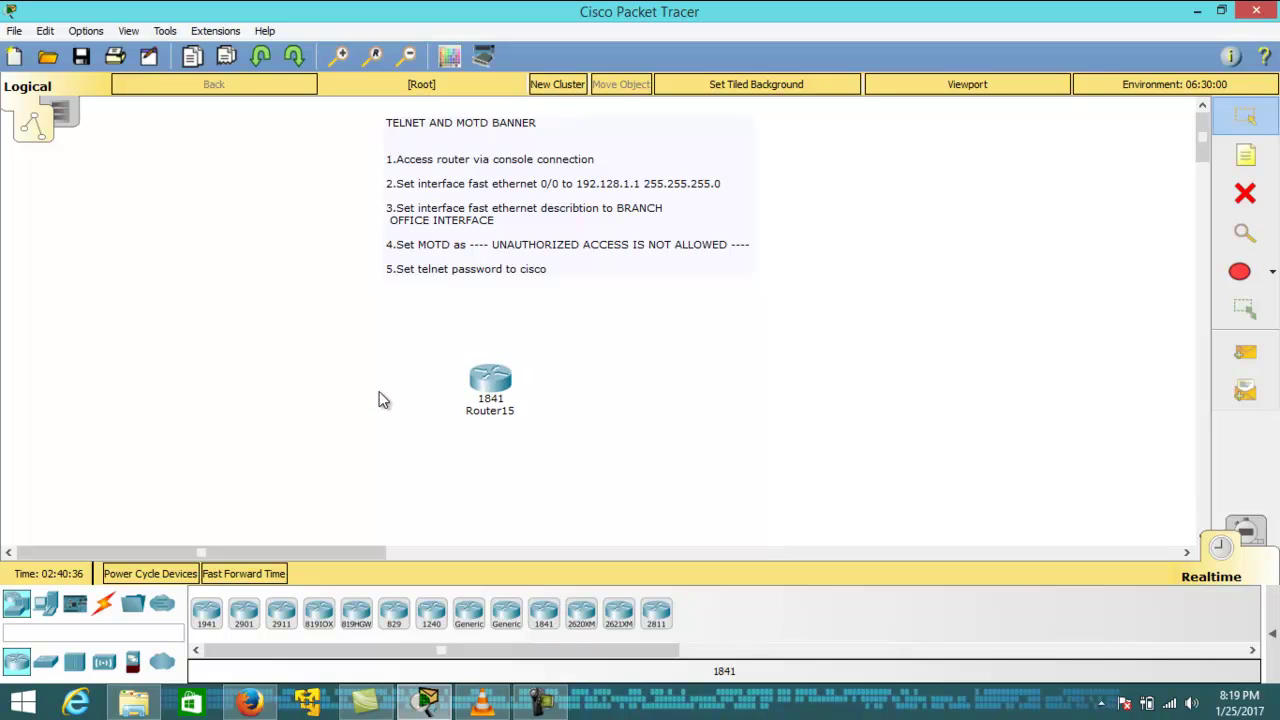
left_click(47, 617)
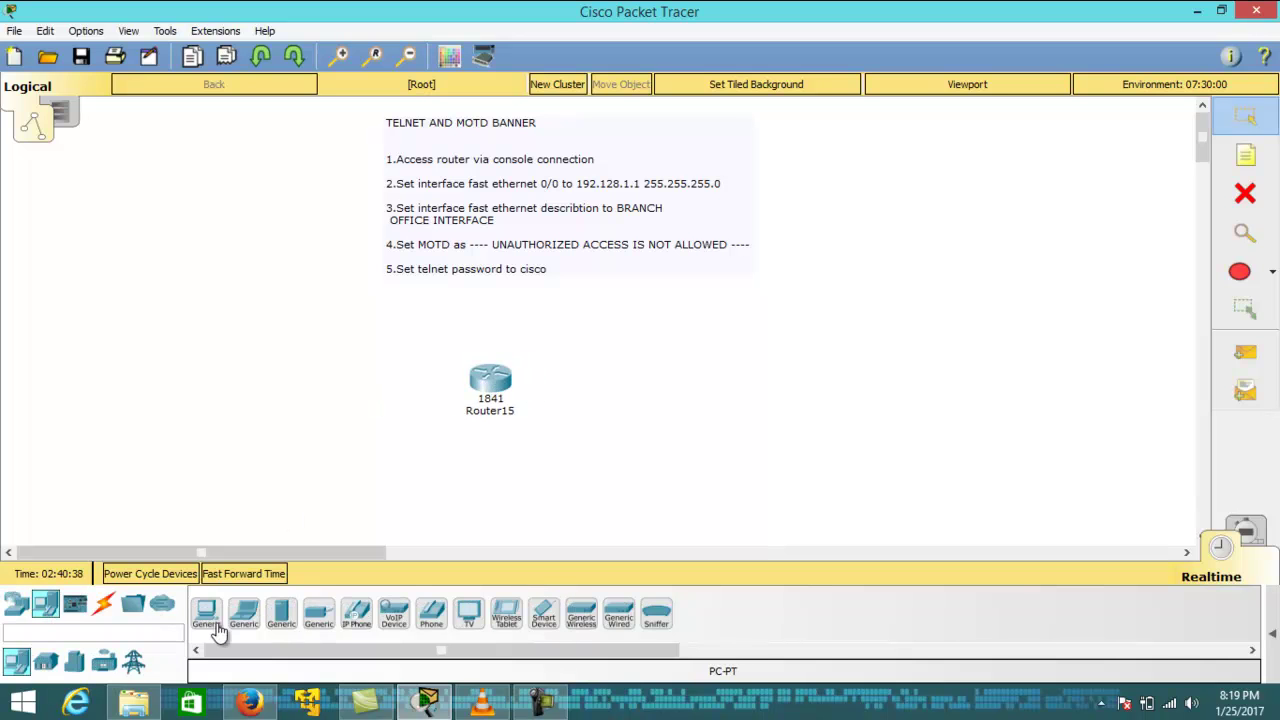
left_click(210, 618)
left_click(688, 385)
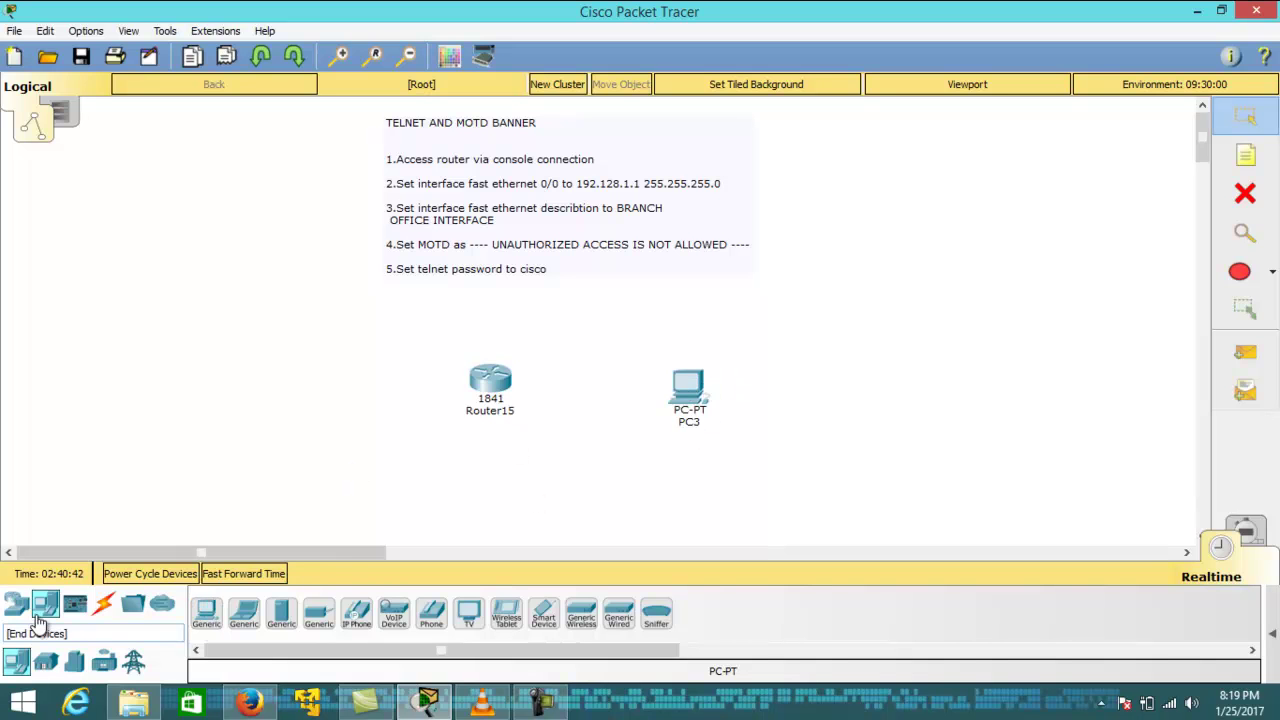
Step: Connect PC3's RS 232 port to Router15's Console port with a console cable
left_click(18, 614)
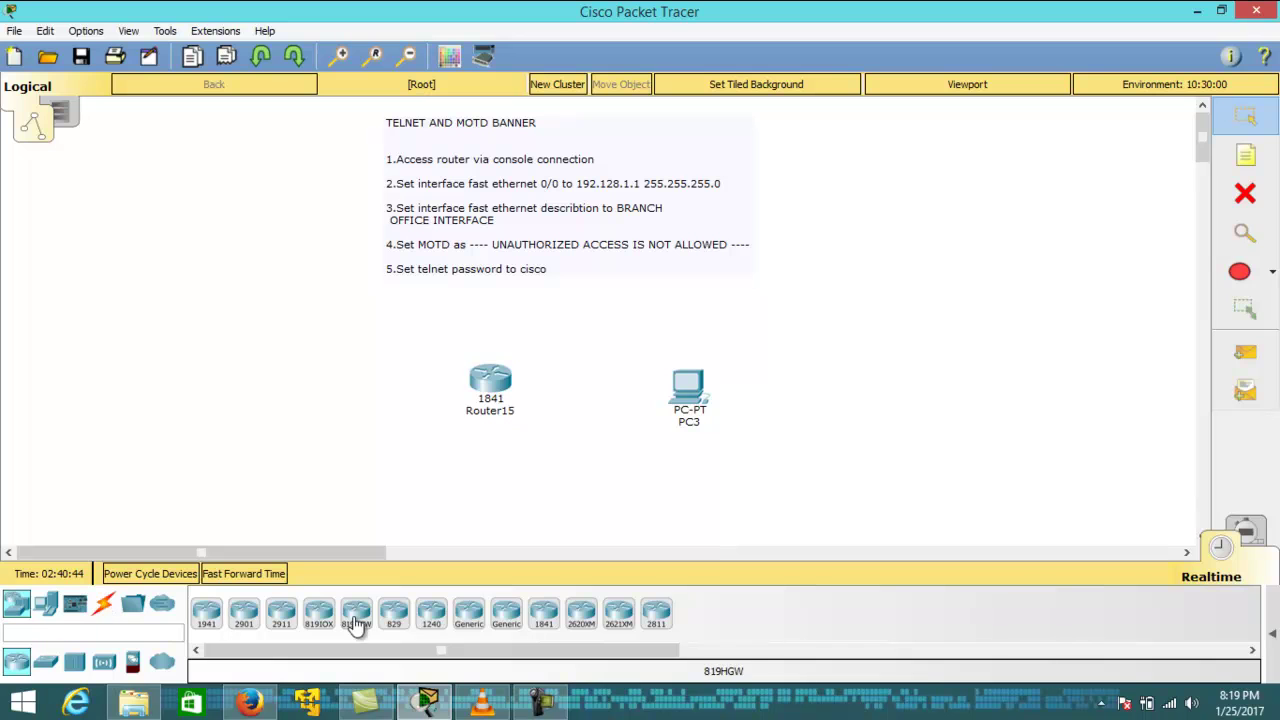
left_click(104, 607)
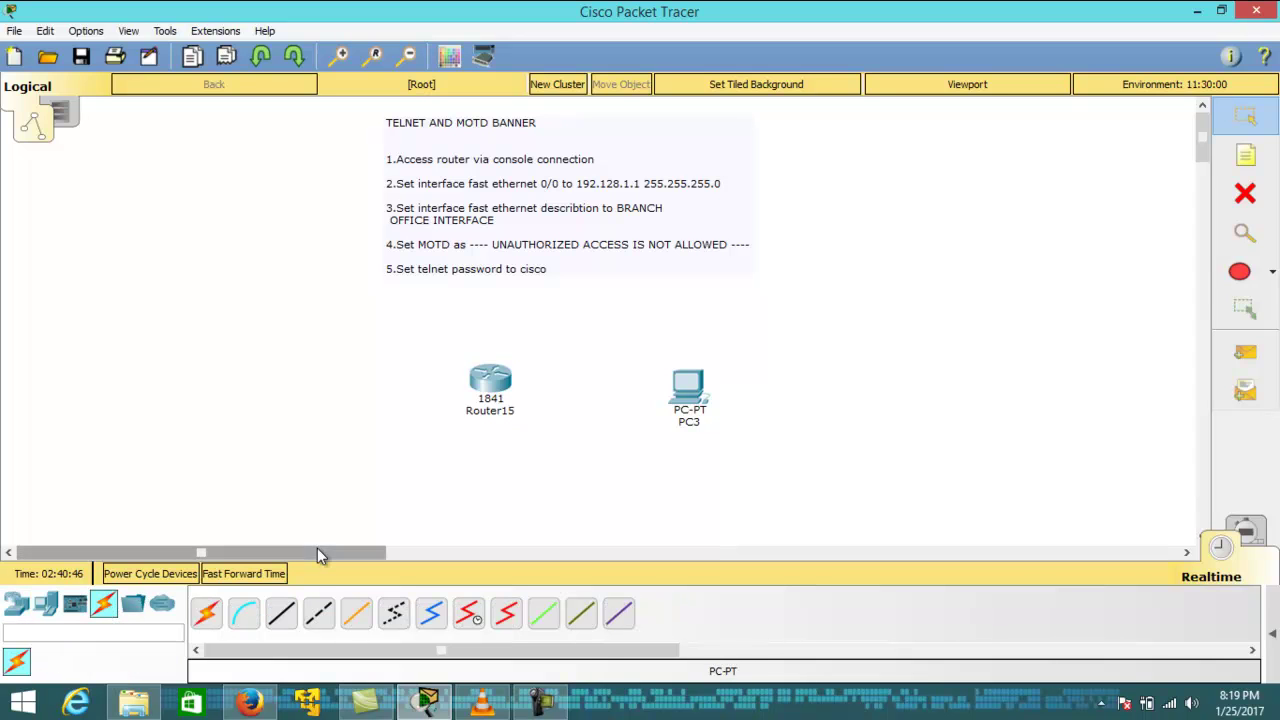
left_click(243, 612)
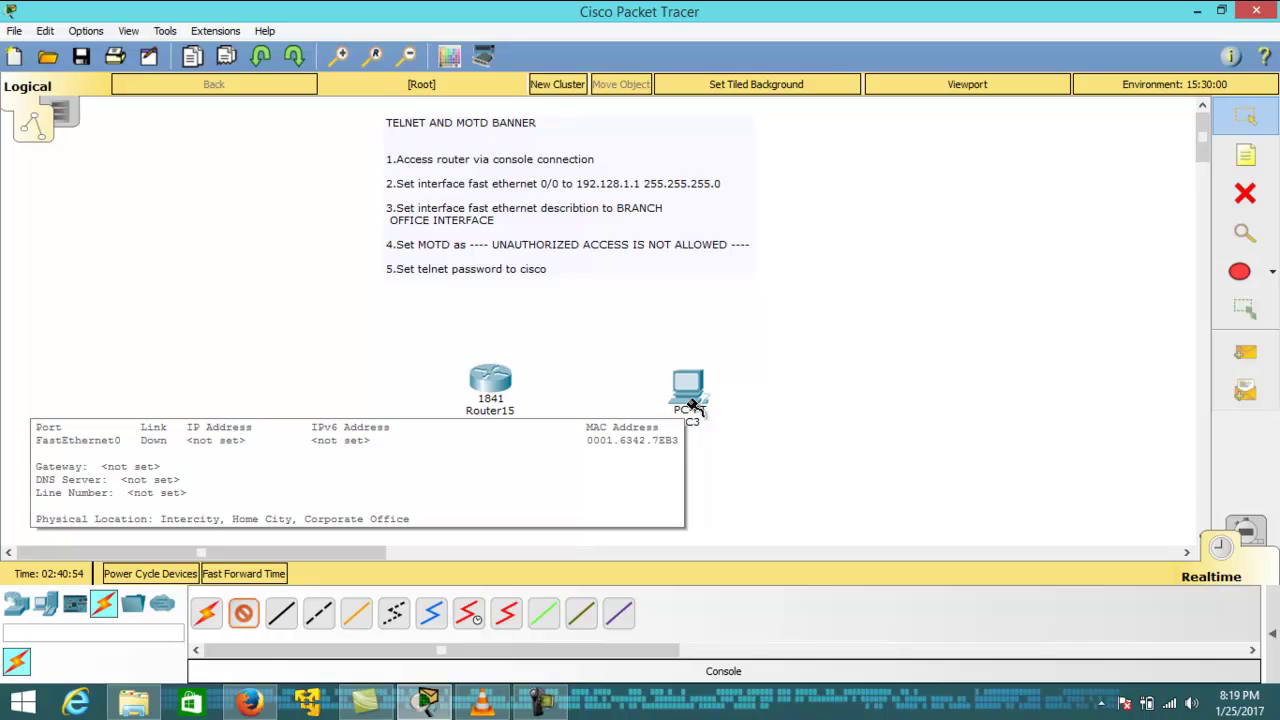
left_click(692, 405)
left_click(730, 410)
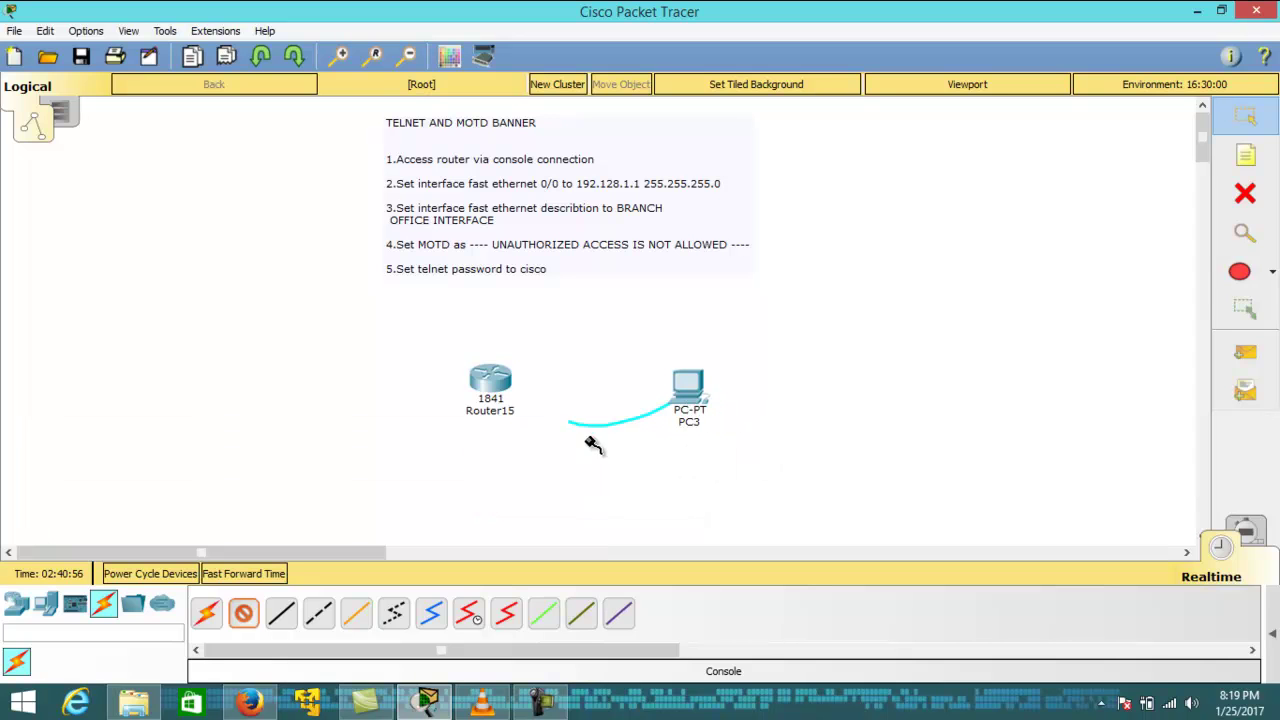
left_click(502, 391)
left_click(533, 421)
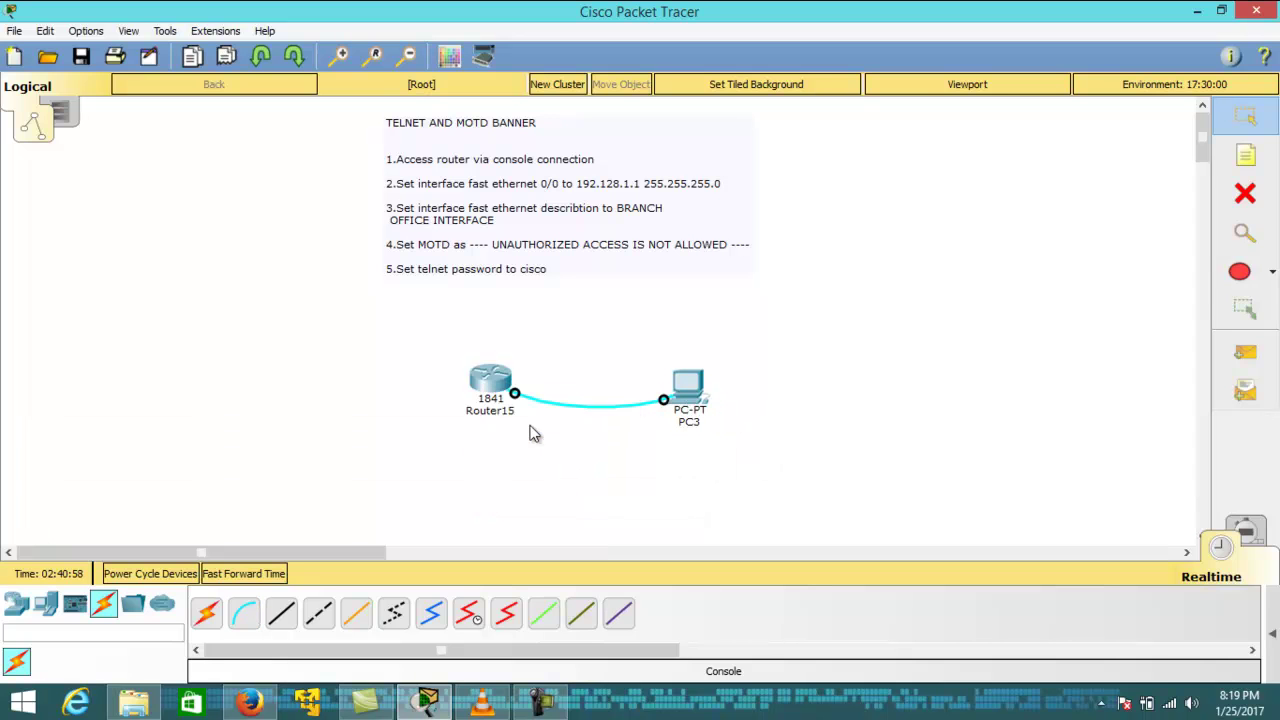
Step: Shift Router15 slightly left on the canvas and clear the selection
left_click_drag(491, 387, 447, 390)
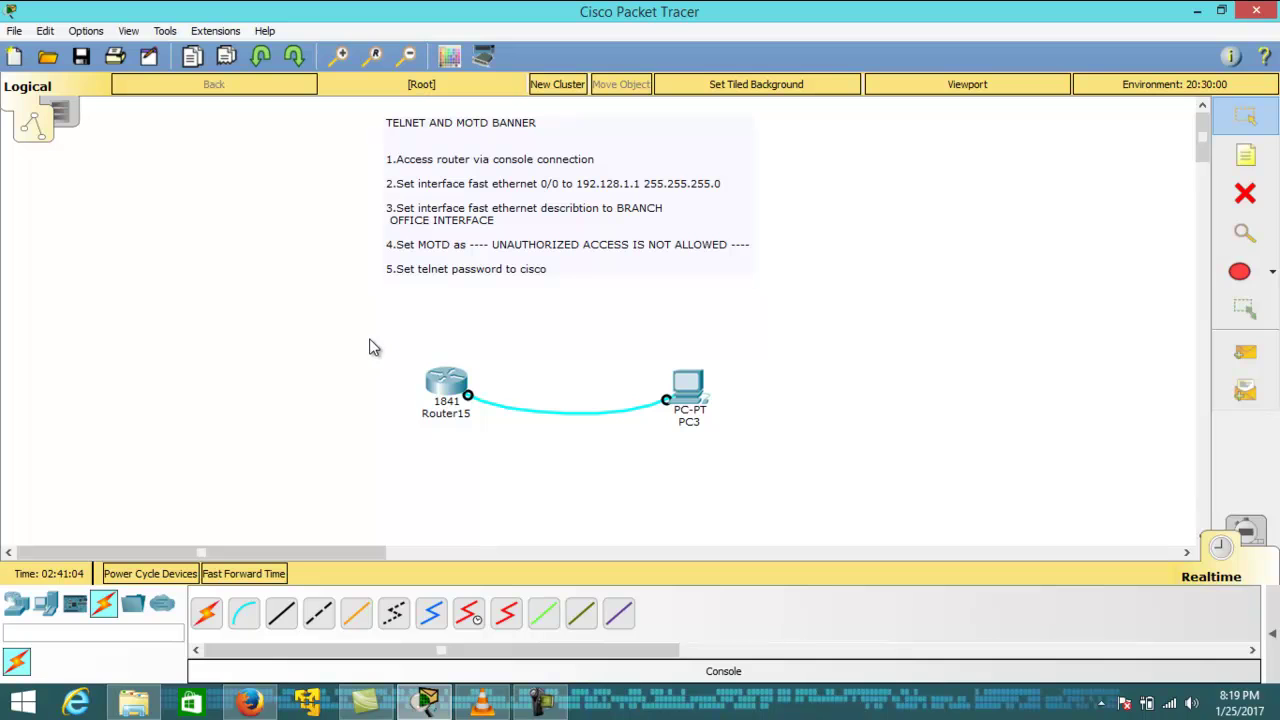
left_click_drag(370, 347, 490, 463)
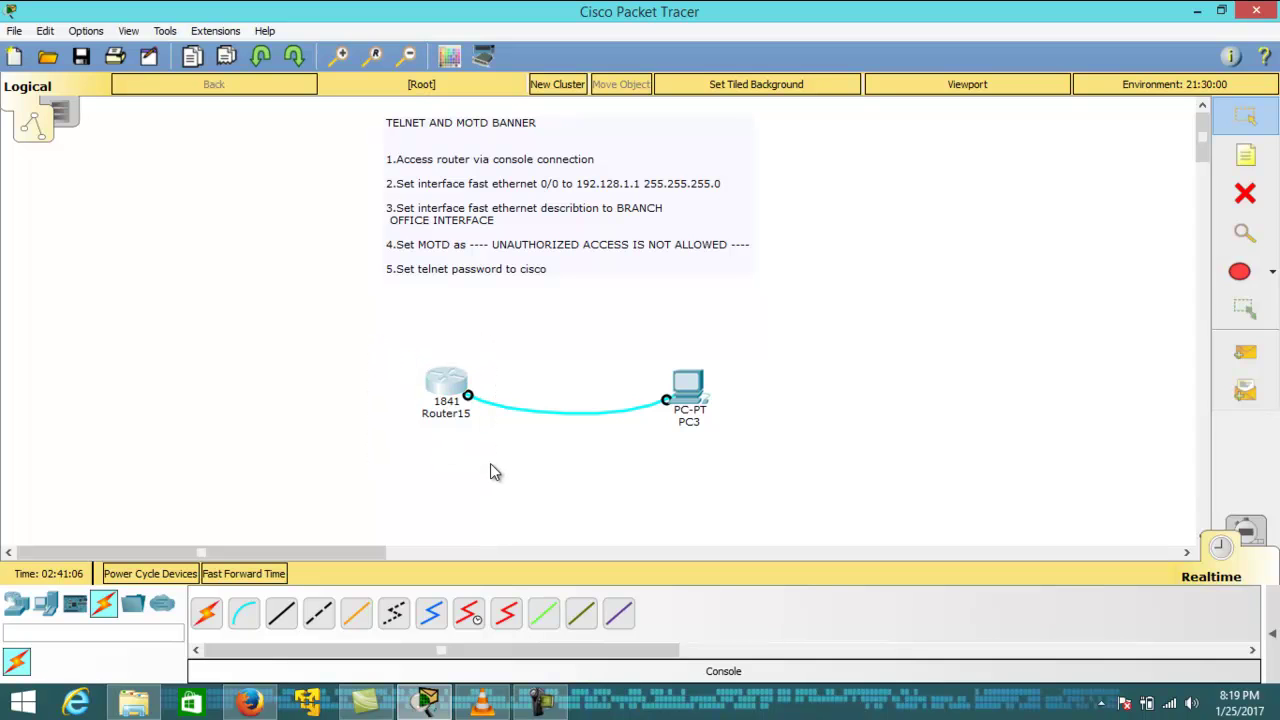
left_click_drag(563, 377, 735, 500)
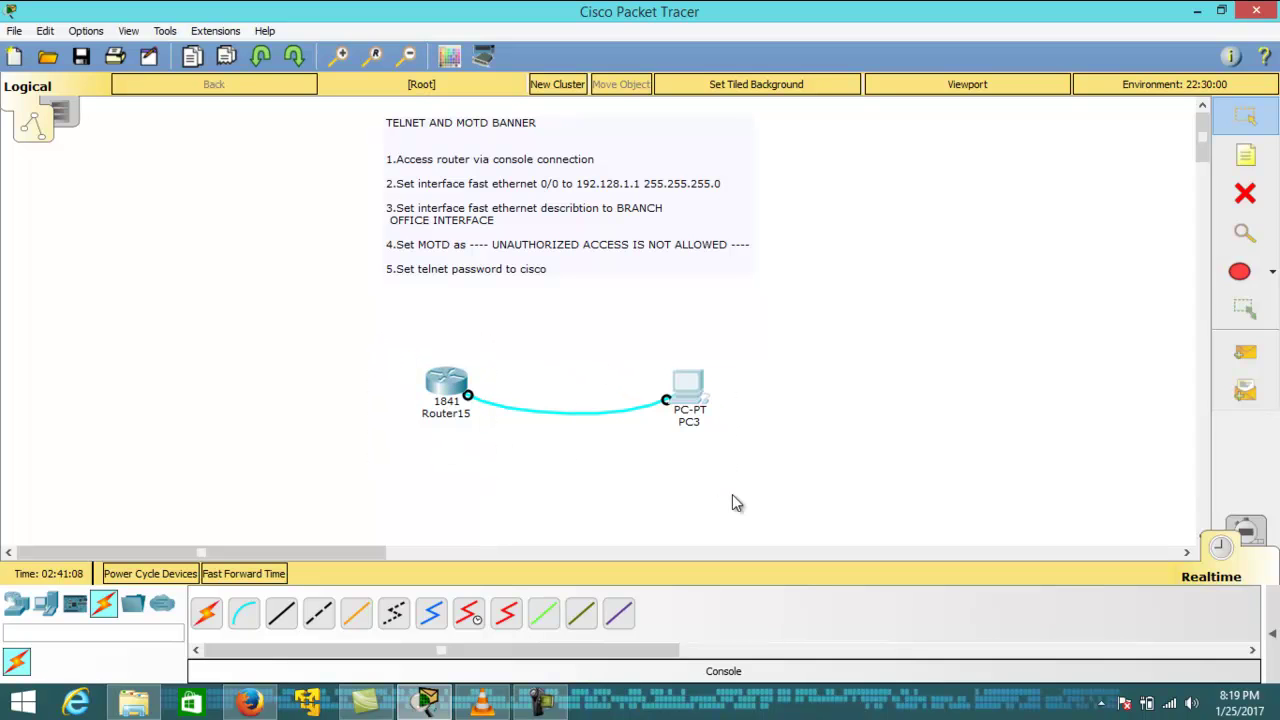
Step: Open PC3's Desktop Terminal with the default 9600-8-None-1 settings and move the window aside
left_click(688, 385)
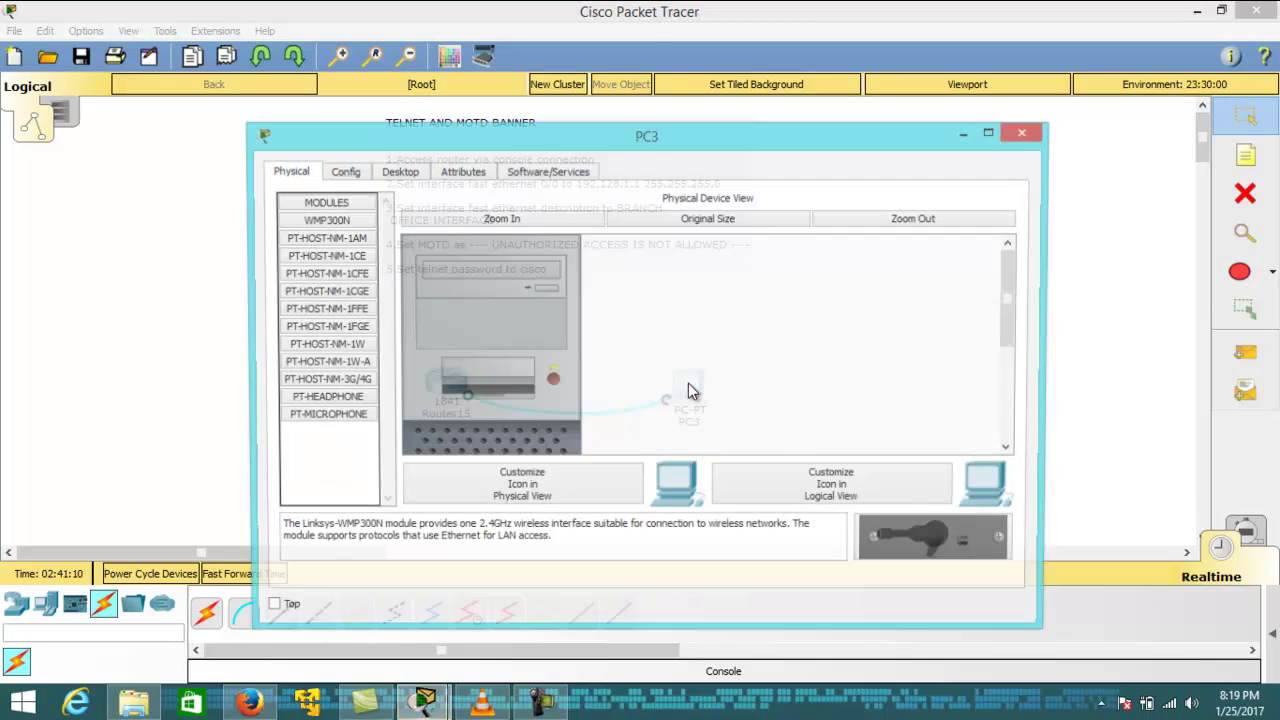
left_click(408, 178)
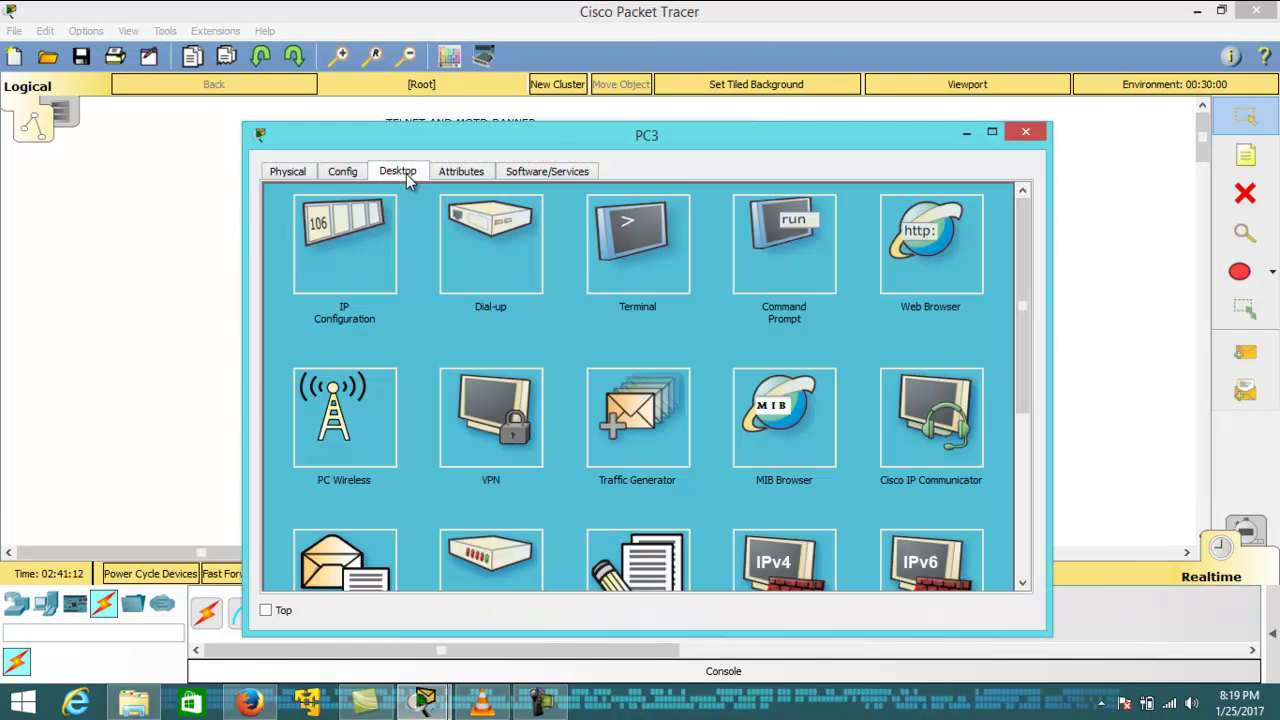
left_click(634, 272)
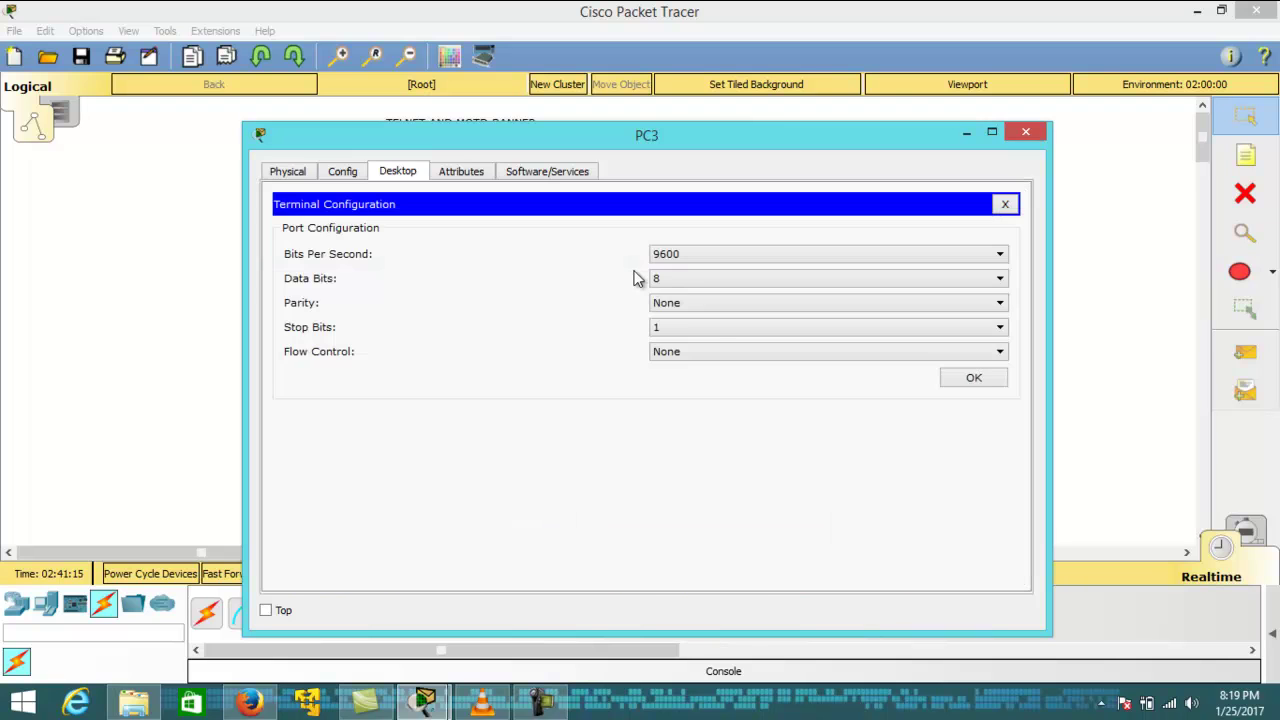
left_click(975, 379)
left_click_drag(645, 142, 795, 115)
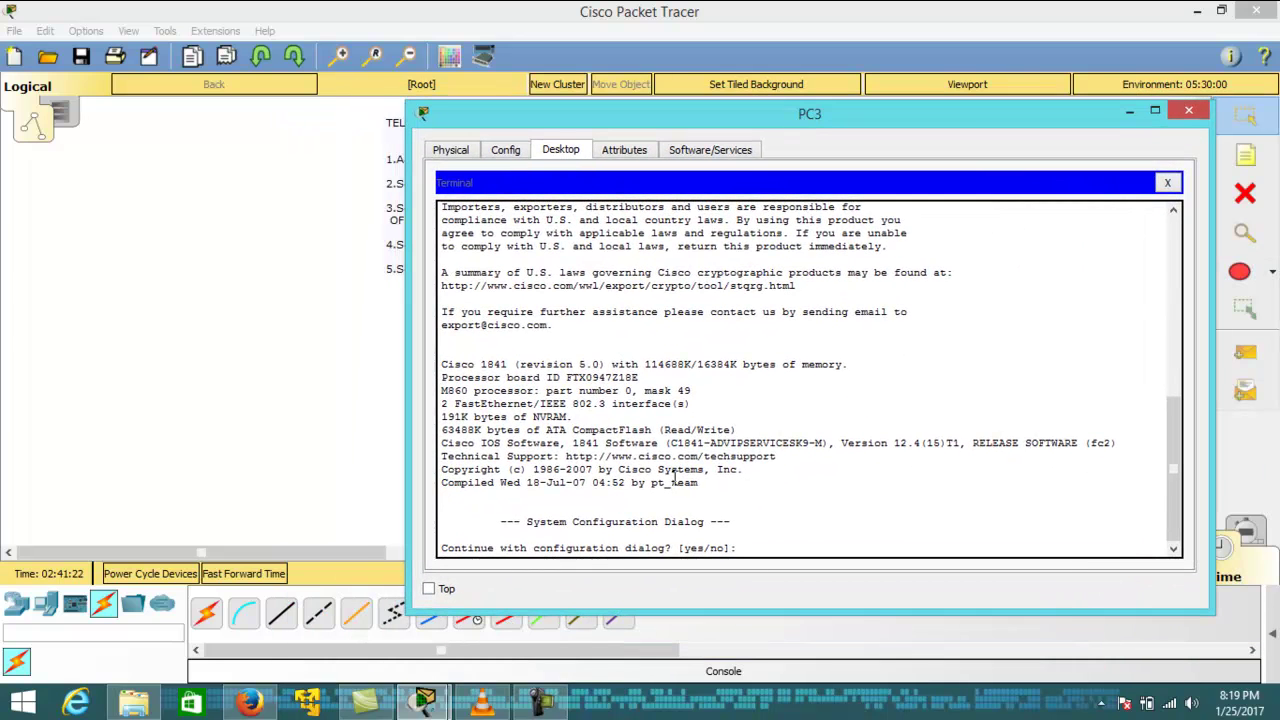
left_click(748, 550)
left_click_drag(664, 117, 607, 244)
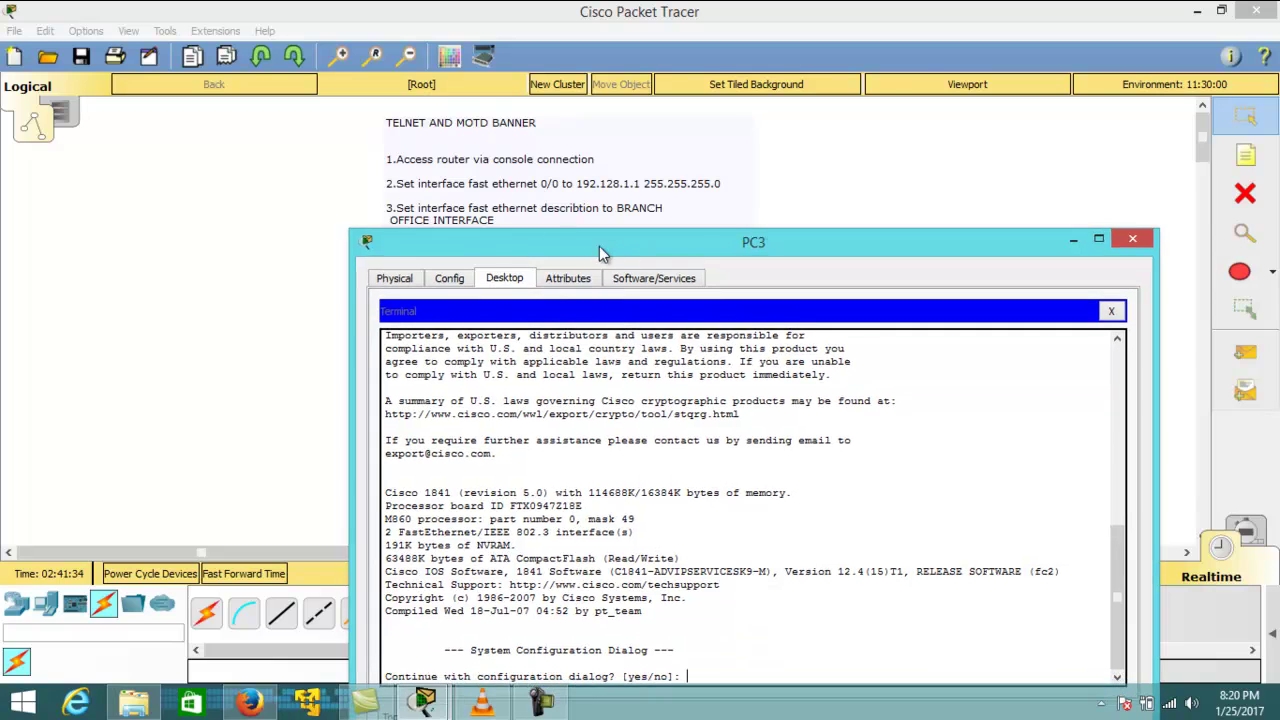
left_click_drag(716, 247, 897, 95)
Step: Decline the initial setup dialog, enter privileged mode, and reach global configuration with config terminal
type("no")
key("Return")
key("Return")
type("en")
key("Return")
type("cong")
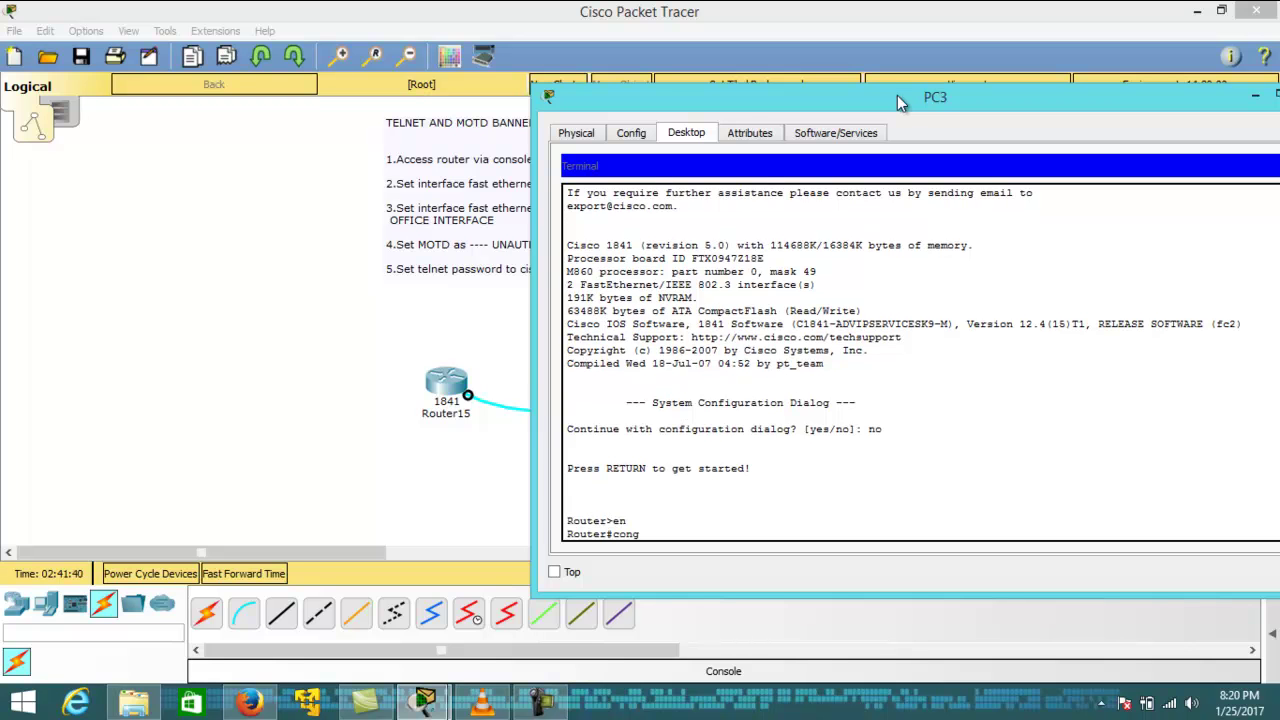
type("it terminal")
key("Return")
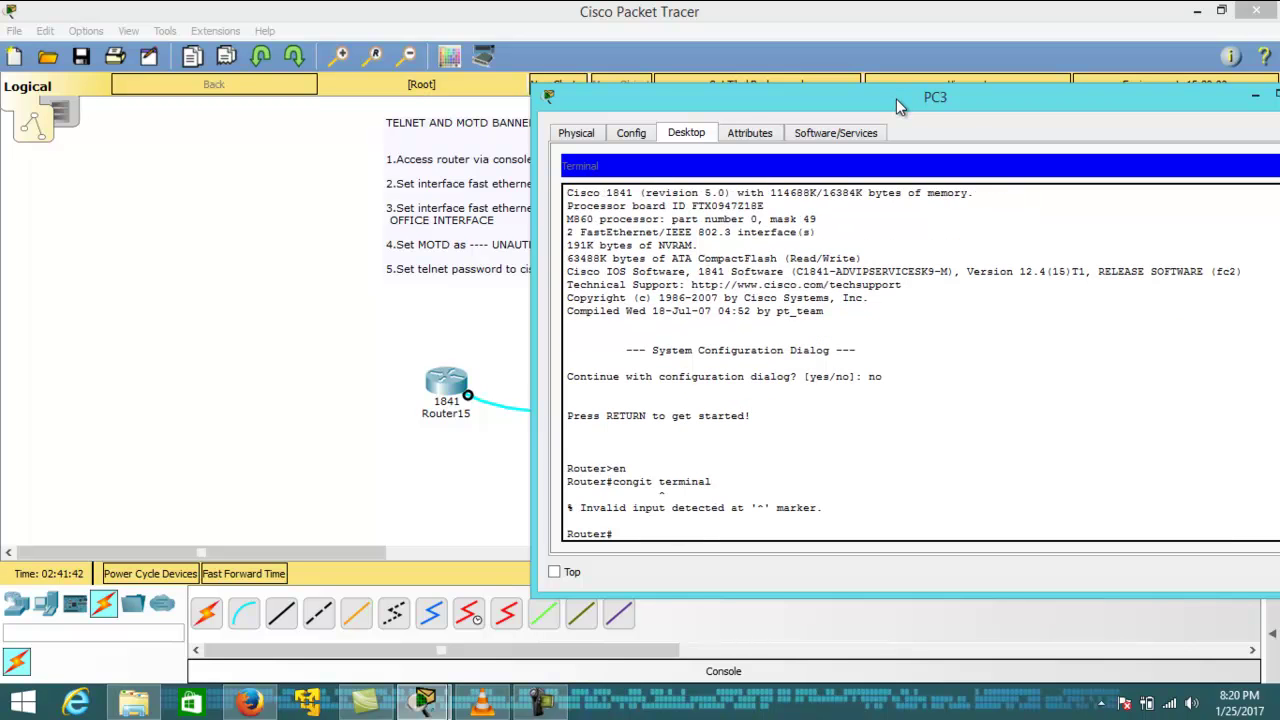
key("Return")
type("config")
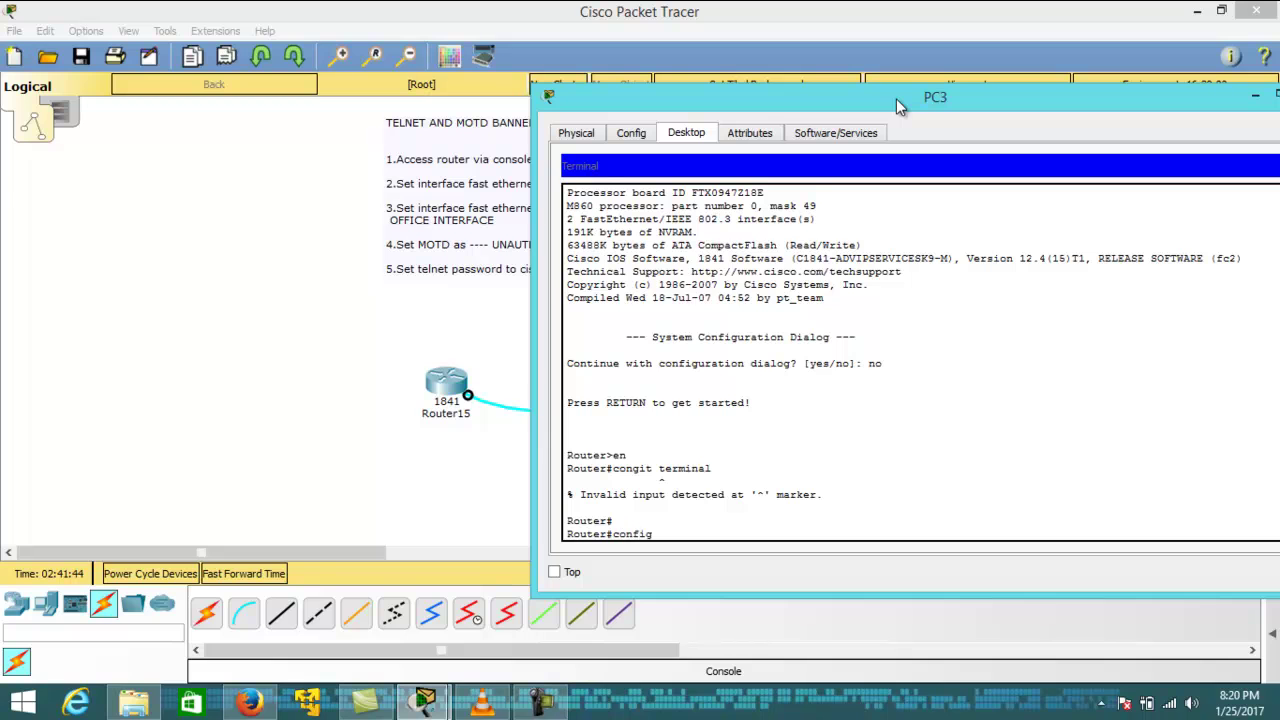
type(" terminal")
key("Return")
Step: Give FastEthernet 0/0 the address 192.168.1.1 255.255.255.0 and enable it with no shutdown
type("interface")
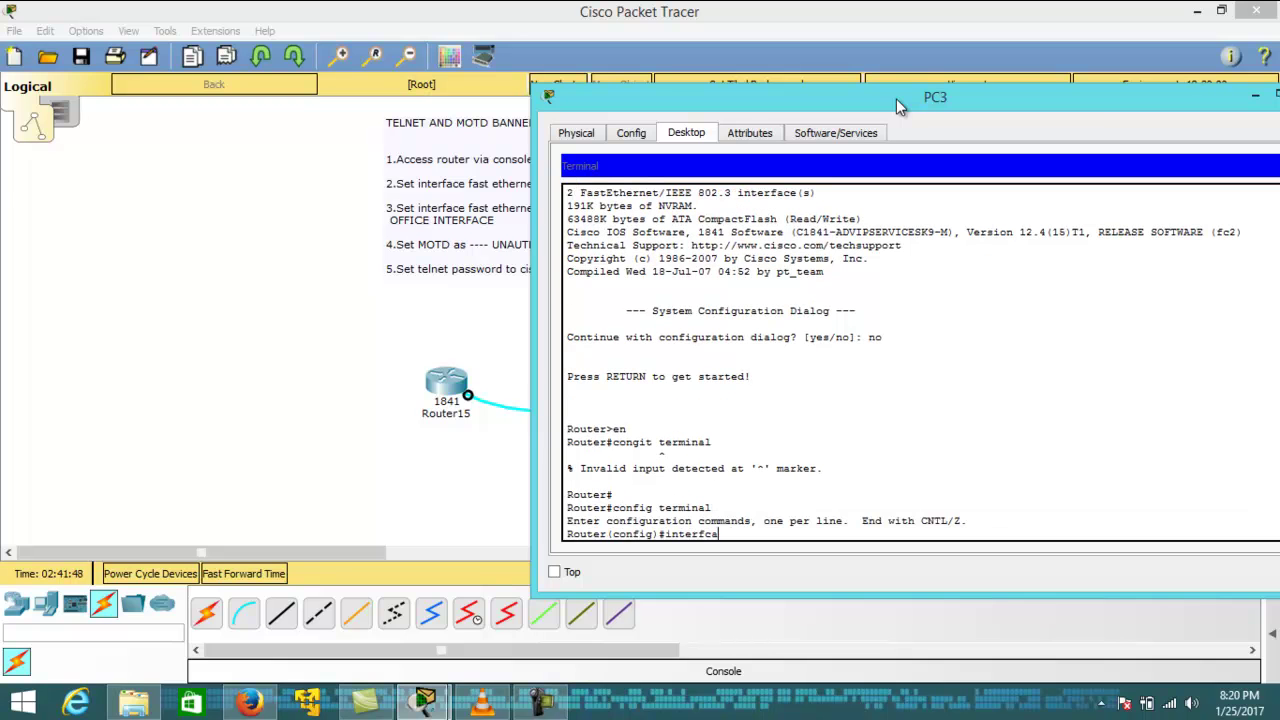
type(" fa")
key("Tab")
type("0/0")
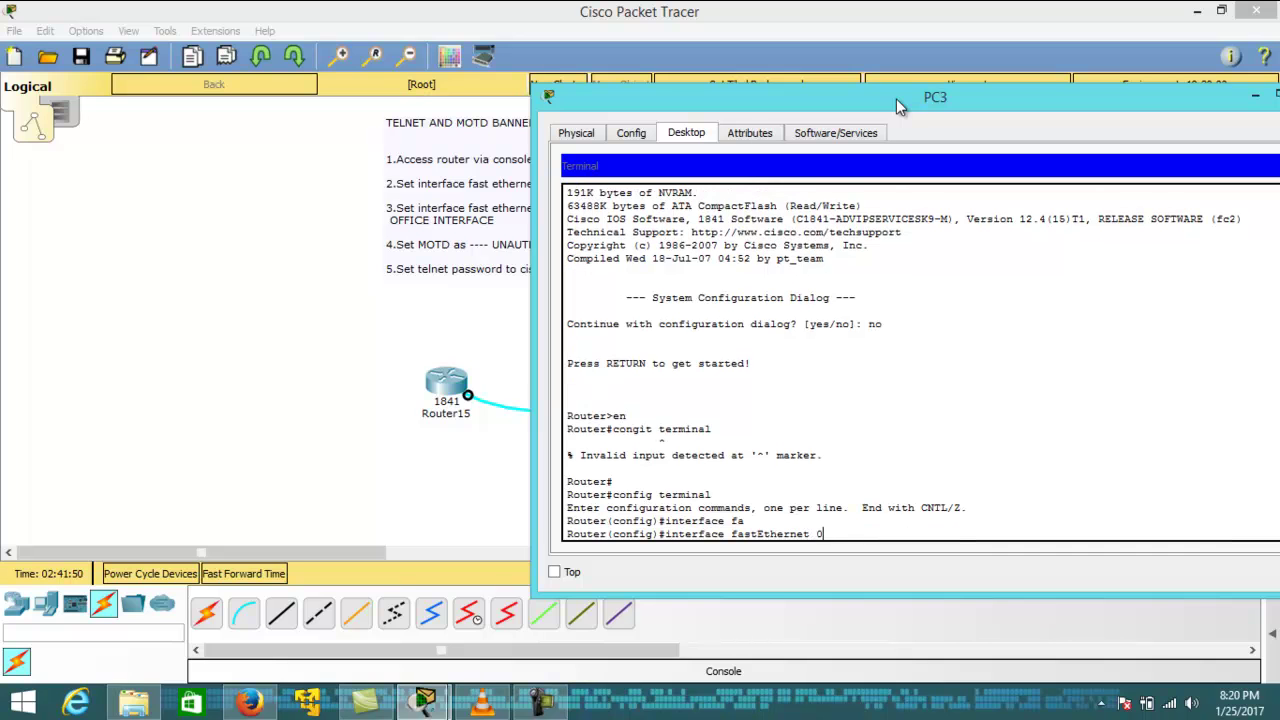
key("Return")
type("ip")
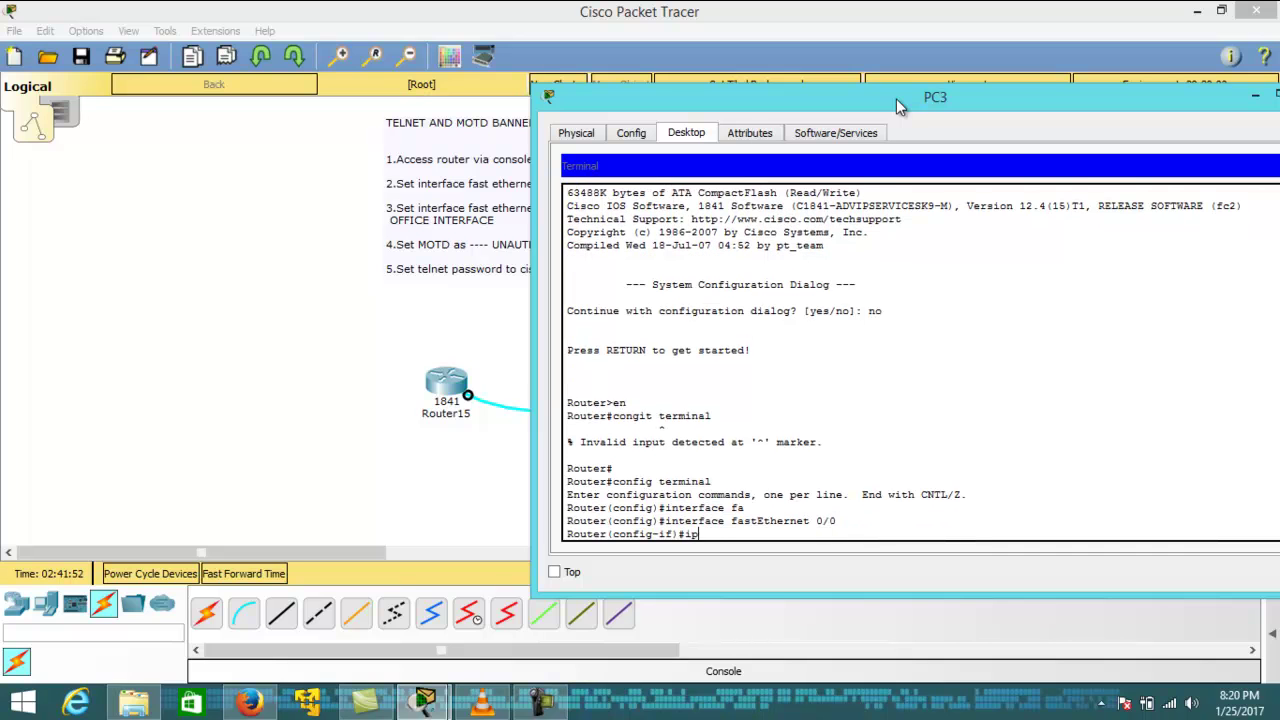
type(" address")
type("192.168.1.1 255.255.255.0")
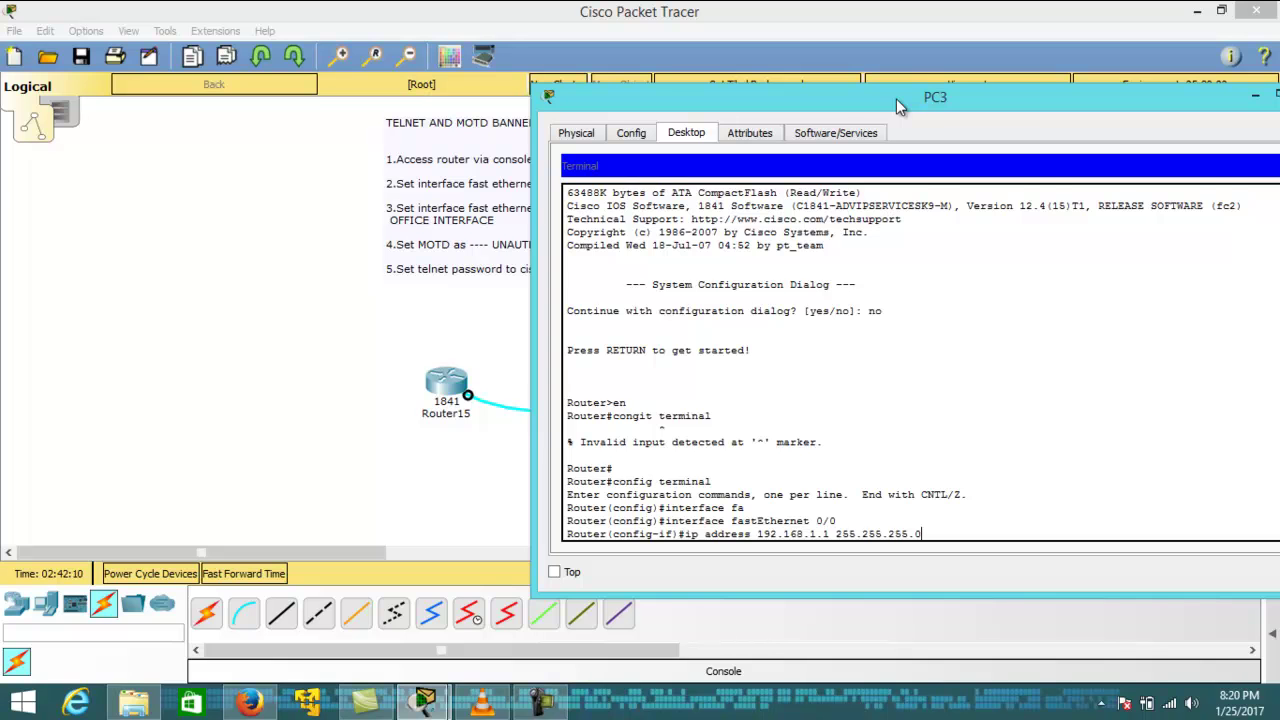
key("Return")
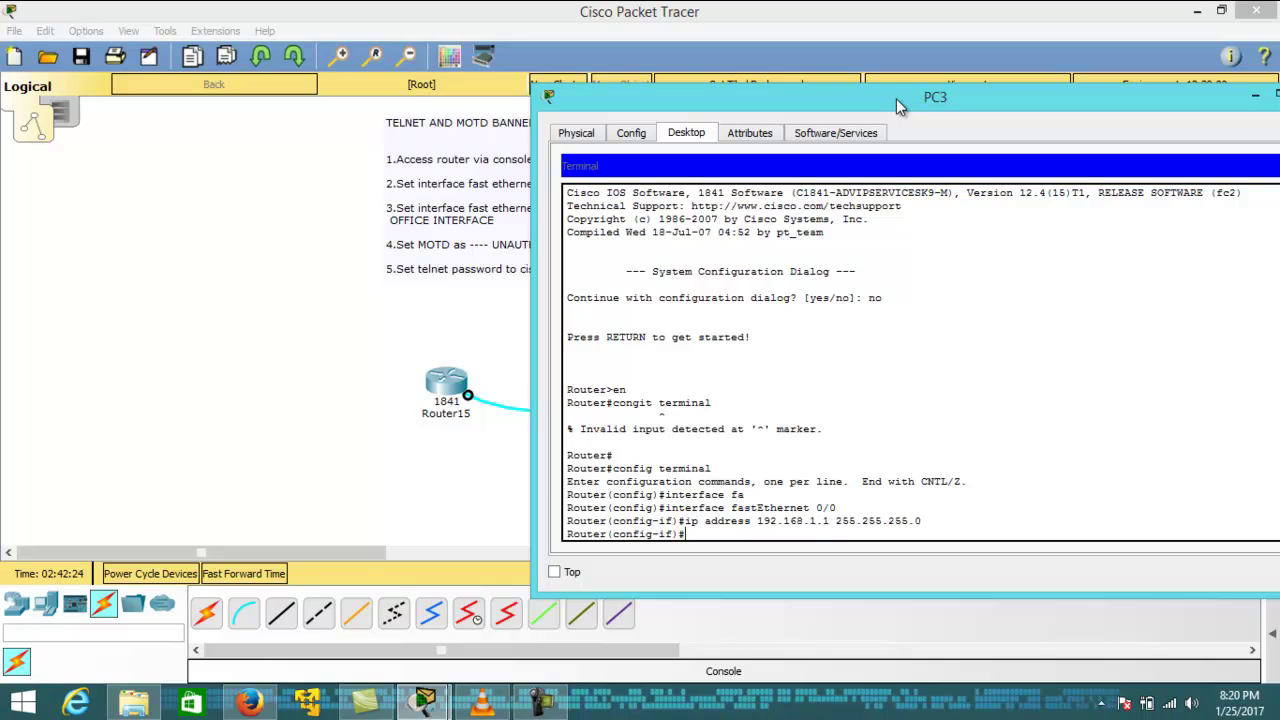
type("no shut")
key("Tab")
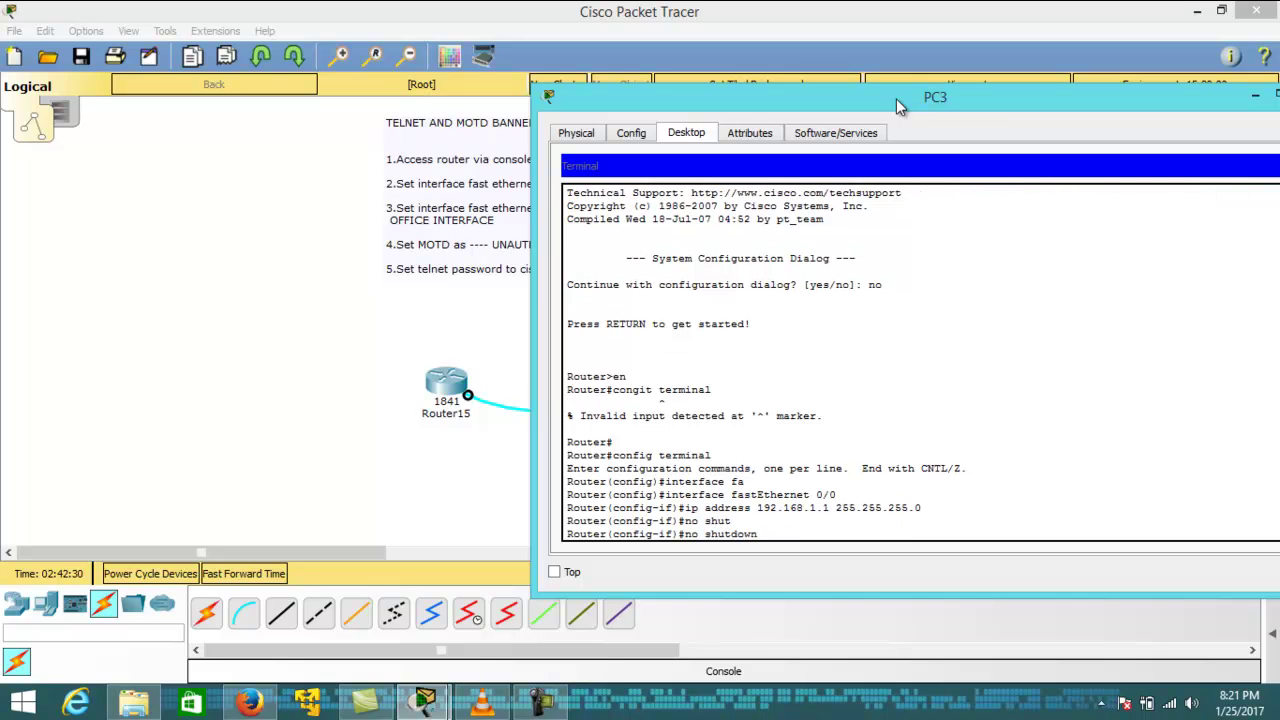
key("Return")
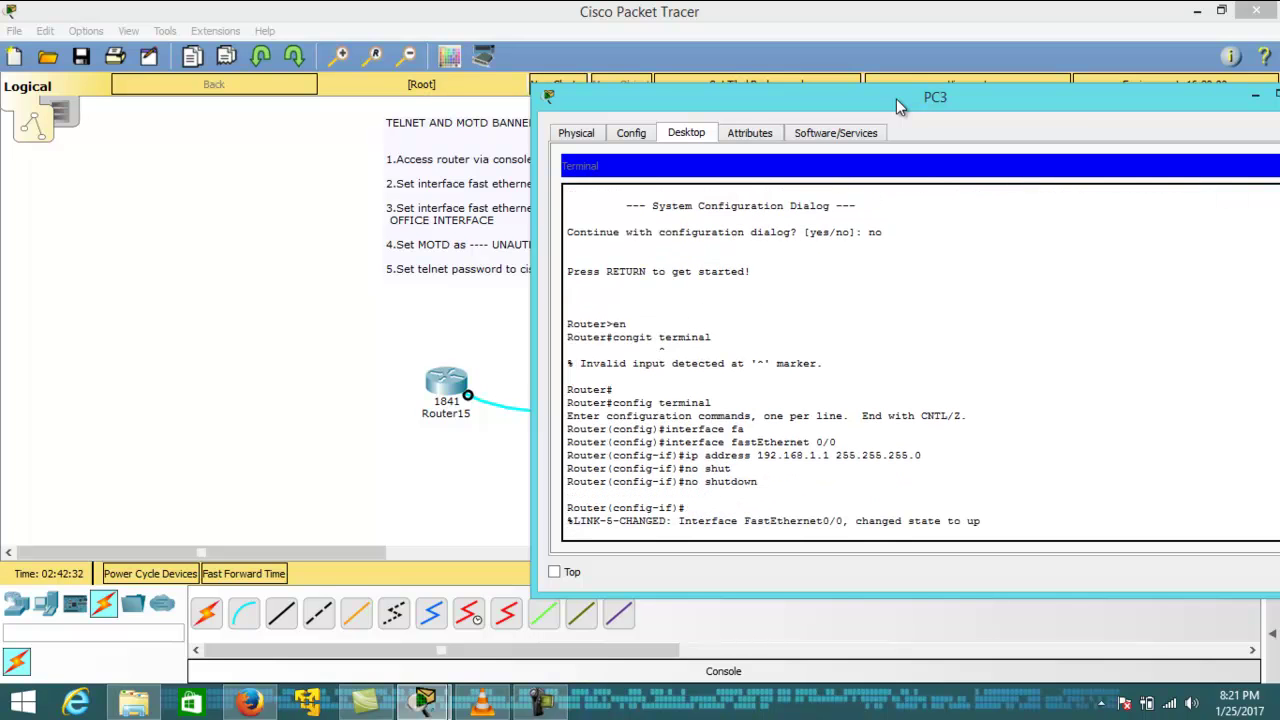
key("Return")
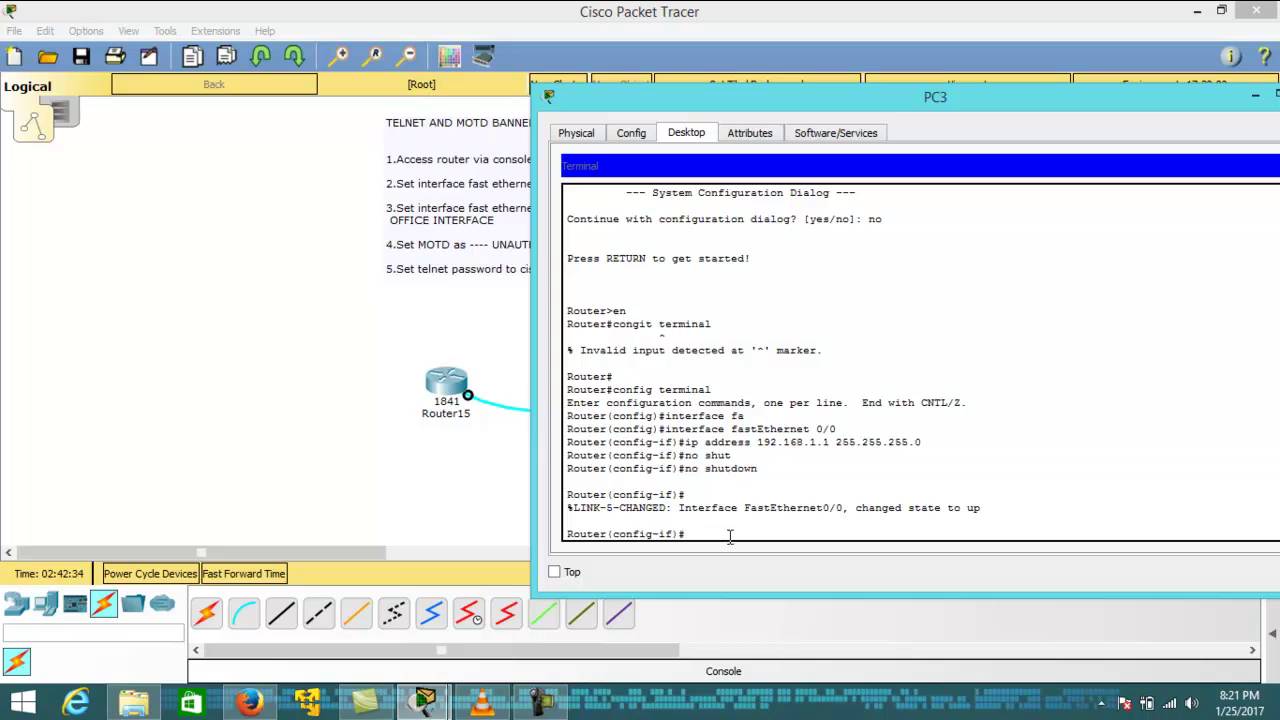
Step: Type exit to leave FastEthernet 0/0 interface mode, then reposition the PC3 console to read the tasks
left_click_drag(680, 509, 982, 509)
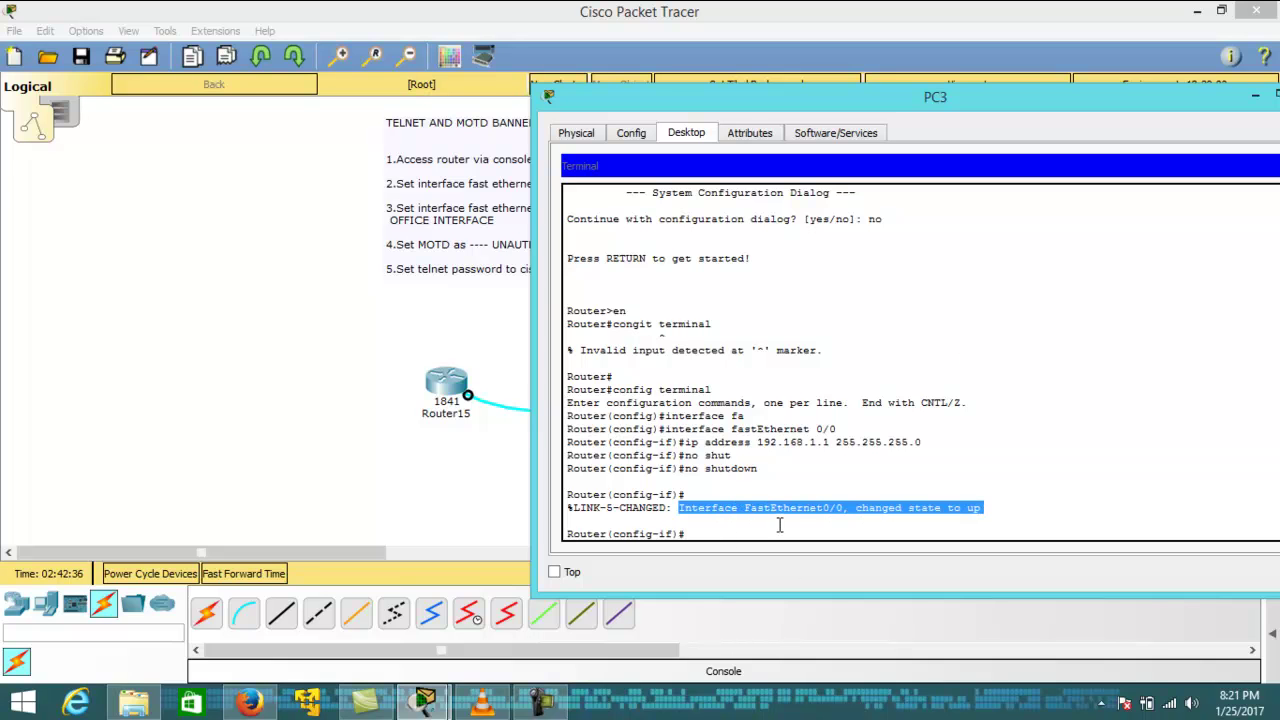
left_click(869, 514)
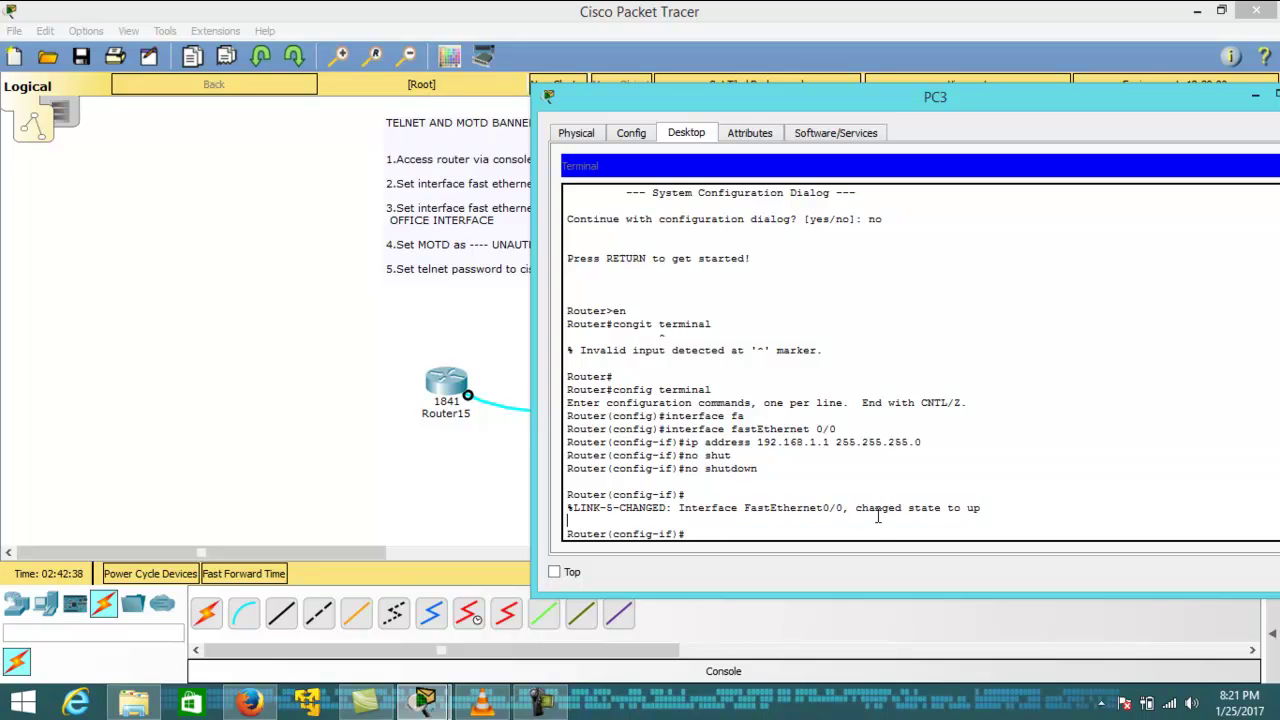
left_click(707, 533)
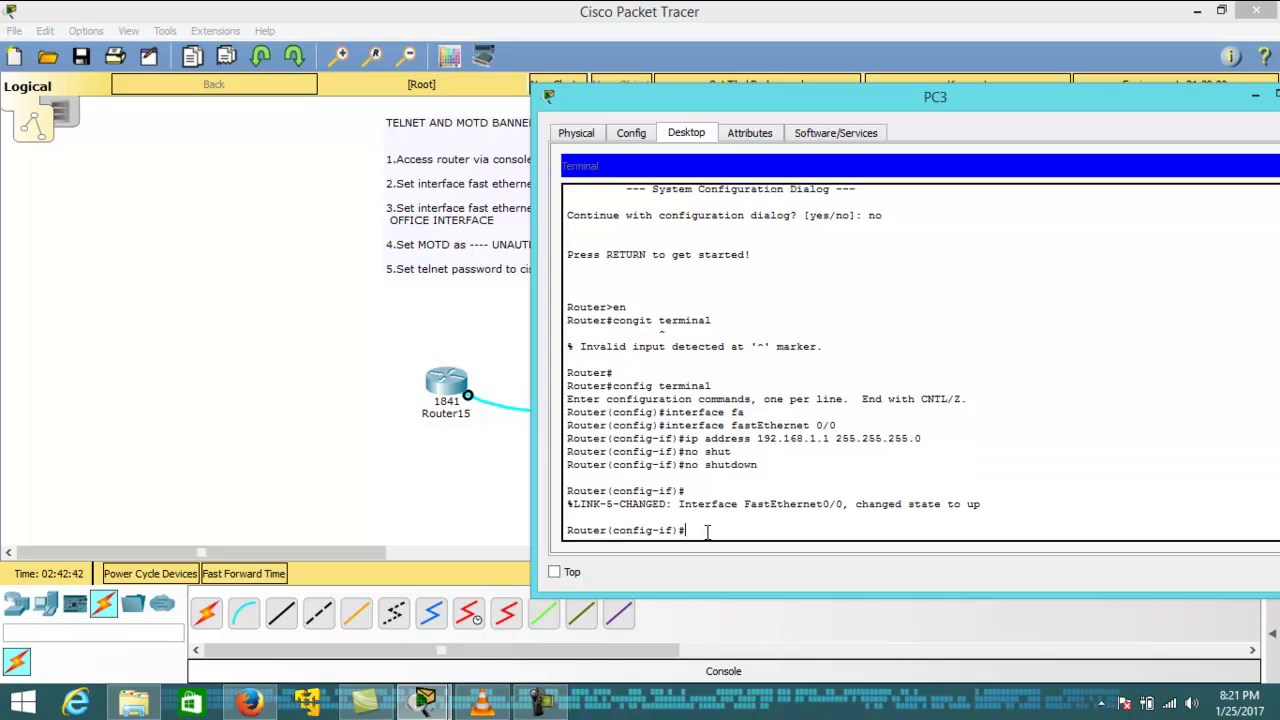
type("exit")
key("Return")
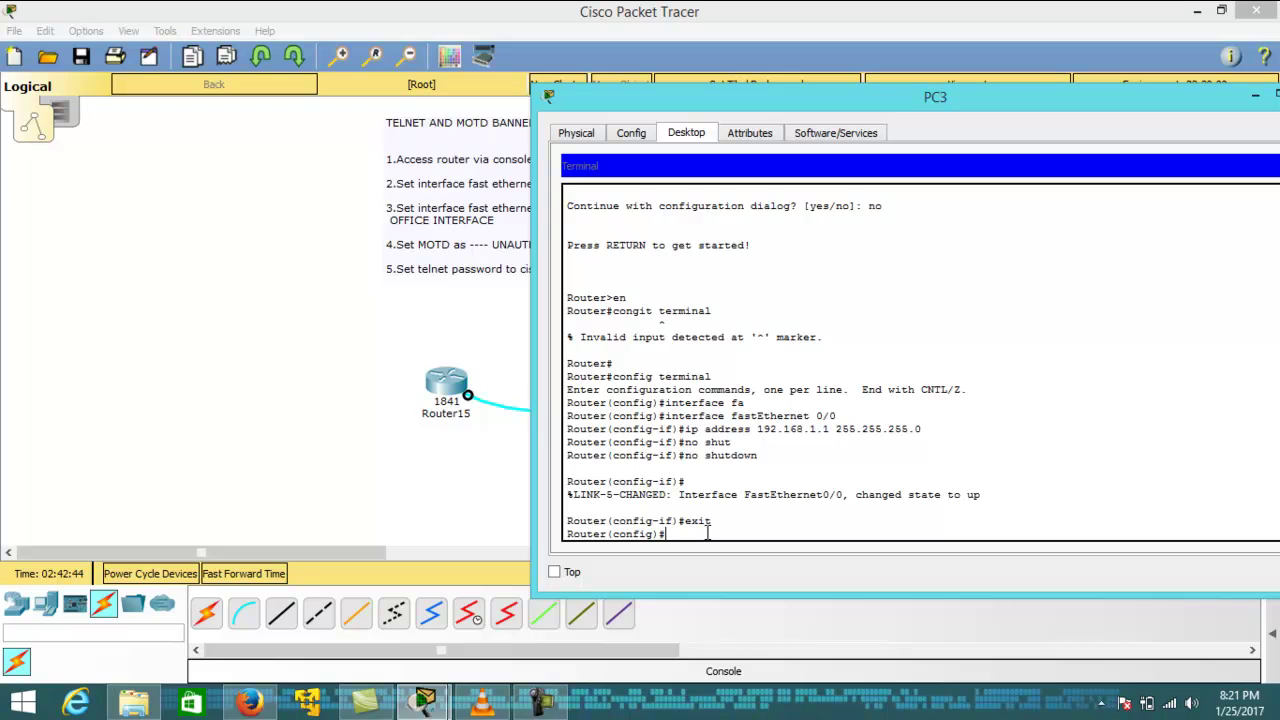
left_click_drag(697, 98, 826, 238)
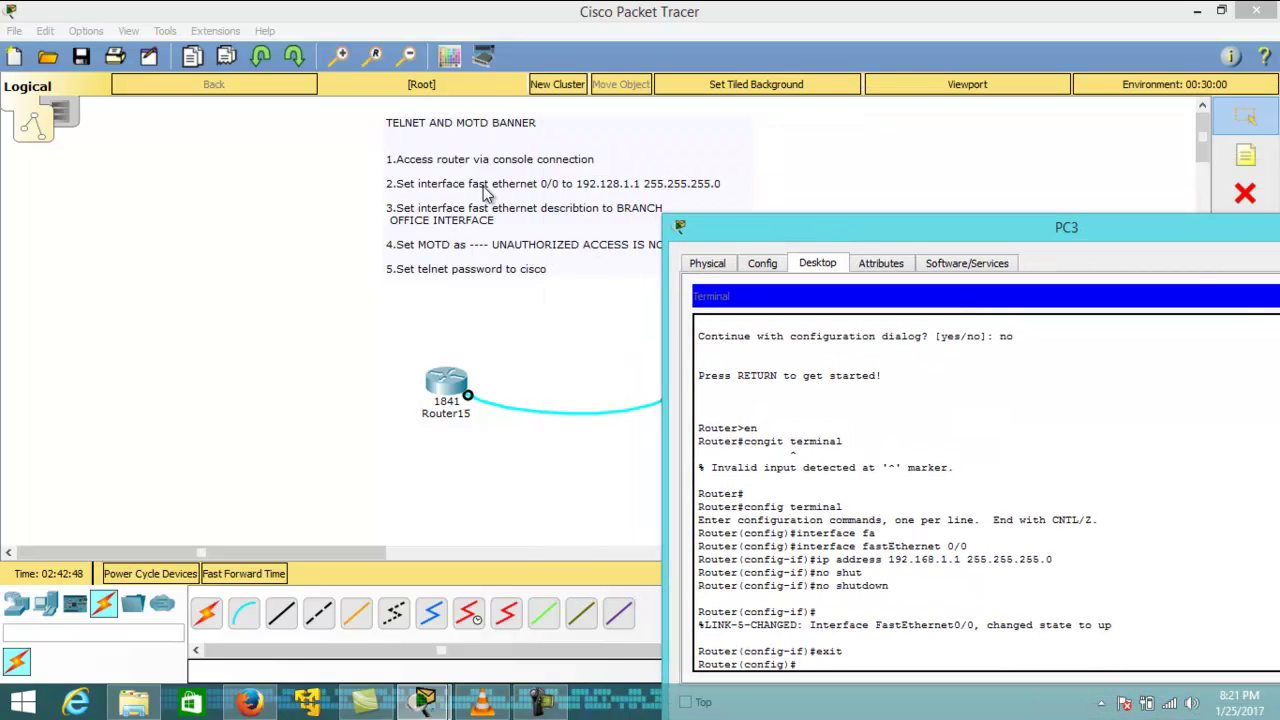
left_click_drag(748, 243, 703, 356)
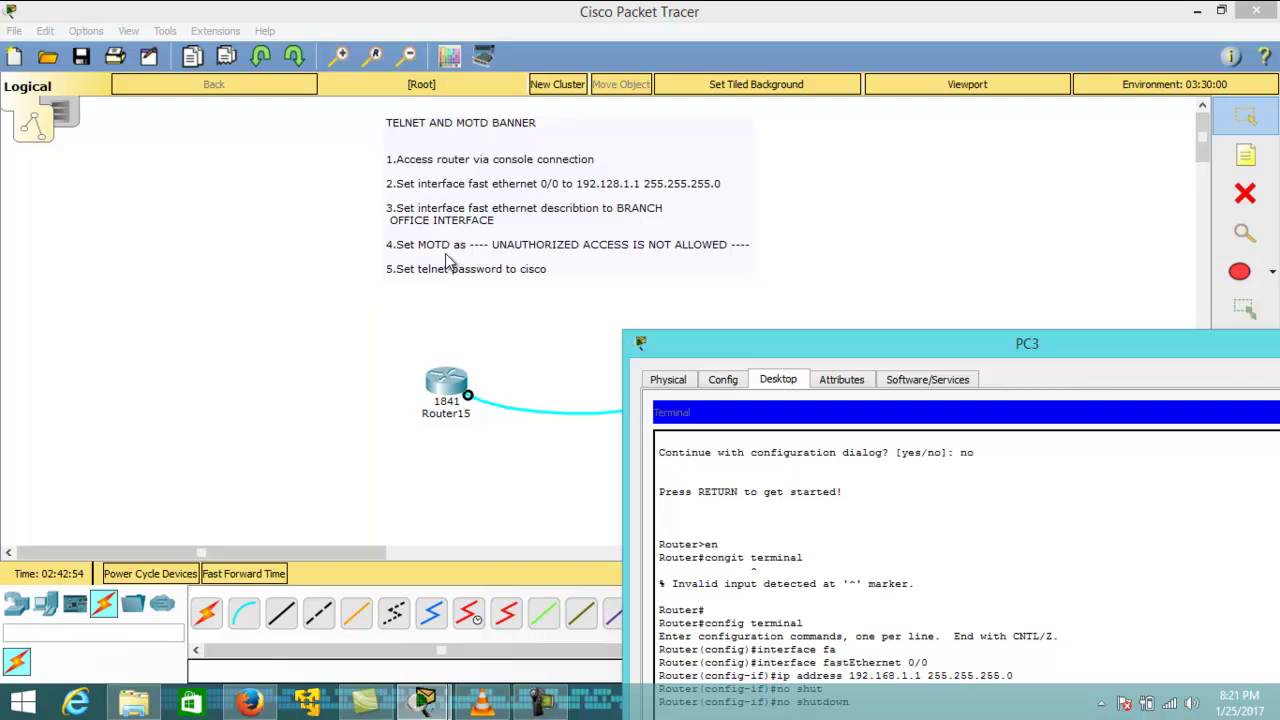
left_click_drag(685, 341, 552, 108)
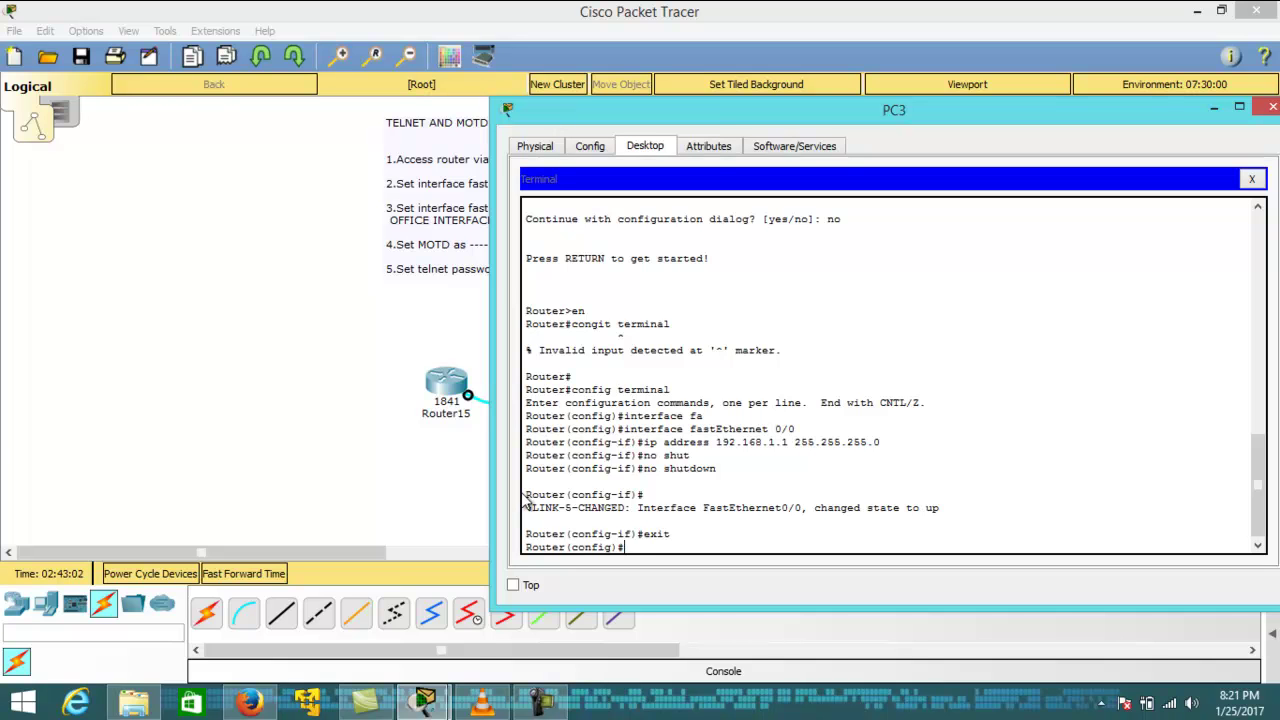
Step: Run 'do show running-config' and page to the end, confirming FastEthernet0/0 at 192.168.1.1 255.255.255.0
type("do show runn")
key("Tab")
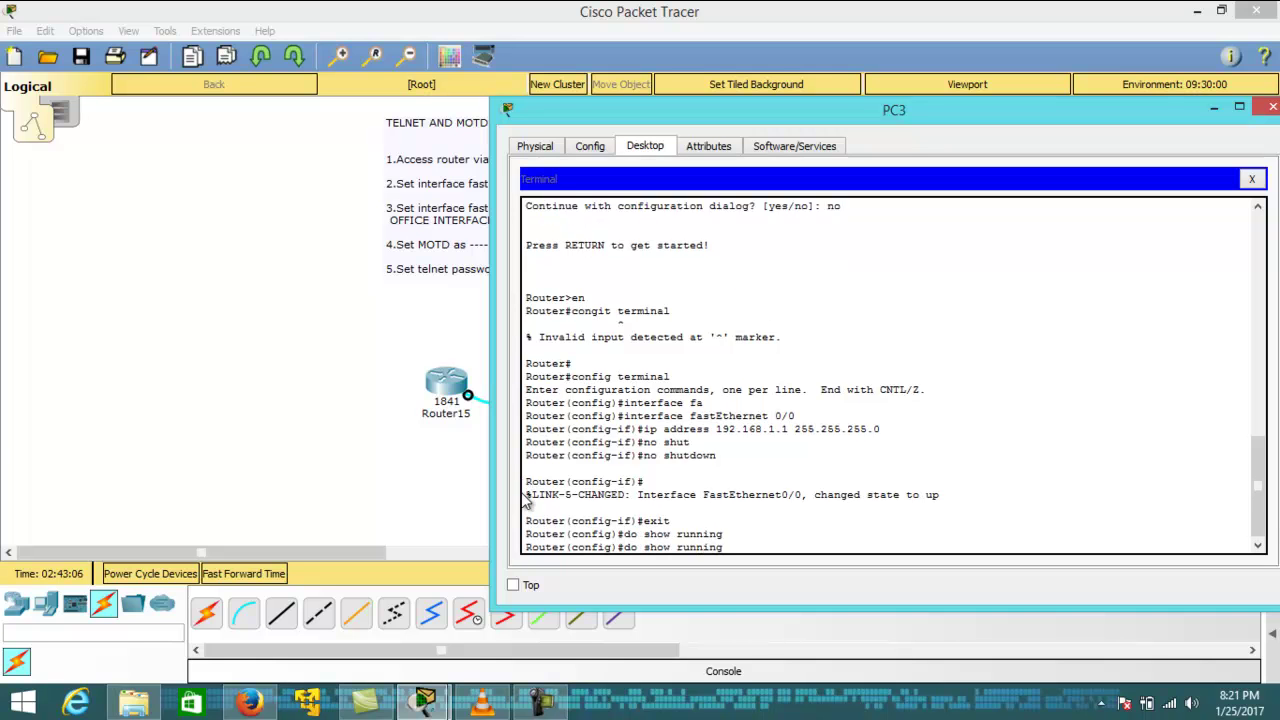
key("Return")
key("Return")
key("Return")
key("Return")
key("Return")
key("Return")
key("Return")
key("Return")
key("Return")
key("Return")
key("Return")
key("Return")
key("Return")
key("Return")
key("Return")
key("Return")
key("Return")
key("Return")
key("Return")
key("Return")
key("Return")
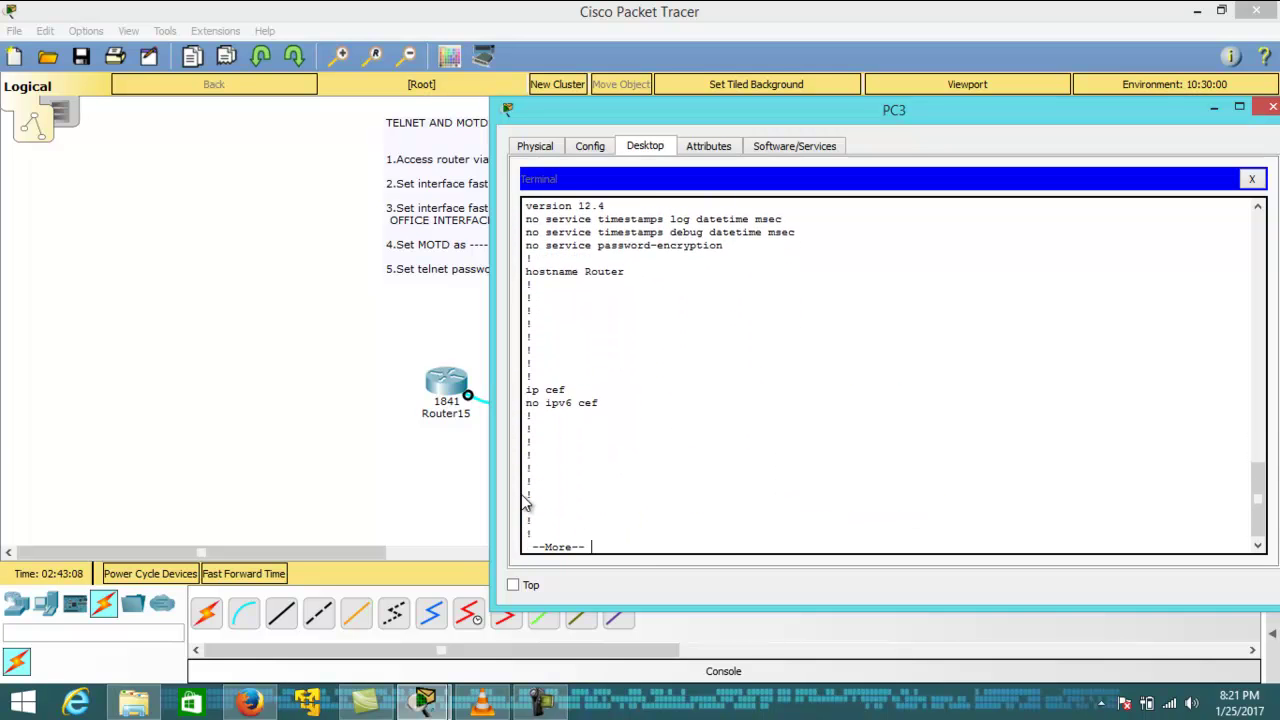
key("Return")
key("Return")
key("Return")
key("Return")
key("Return")
key("Return")
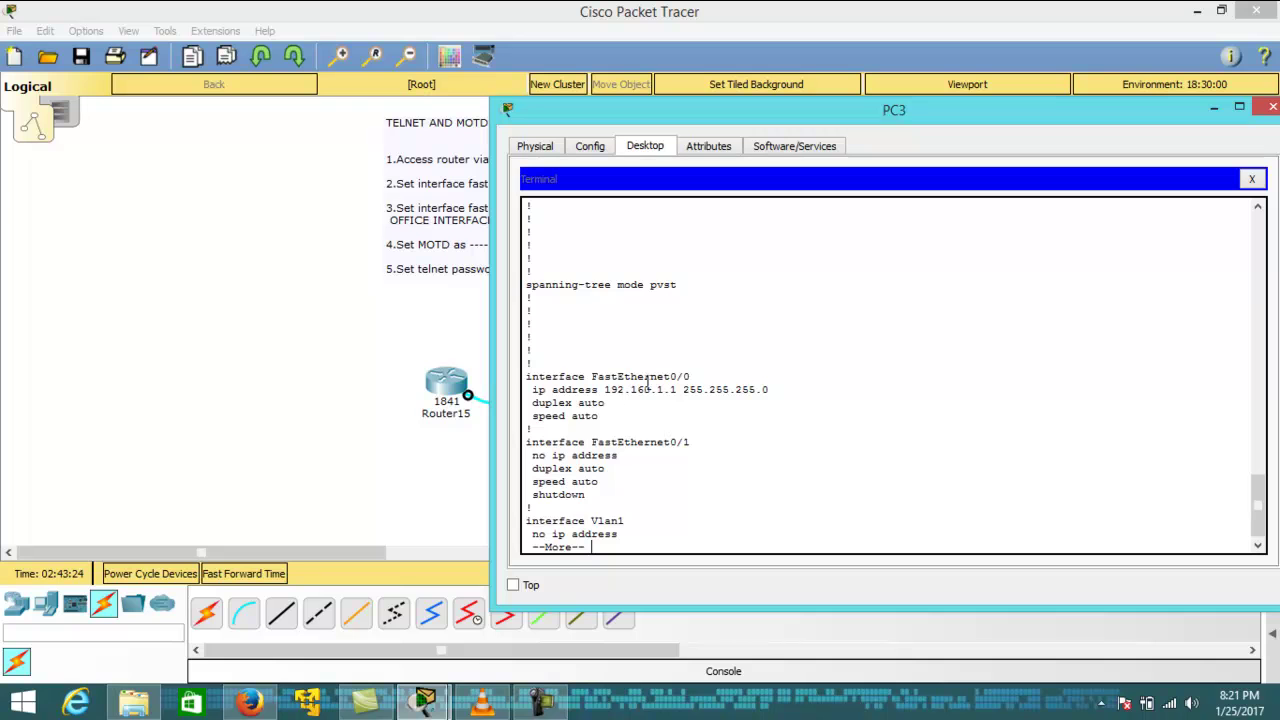
key("Return")
key("Return")
key("Return")
key("Return")
key("Return")
key("Return")
key("Return")
key("Return")
key("Return")
key("Return")
key("Return")
key("Return")
key("Return")
key("Return")
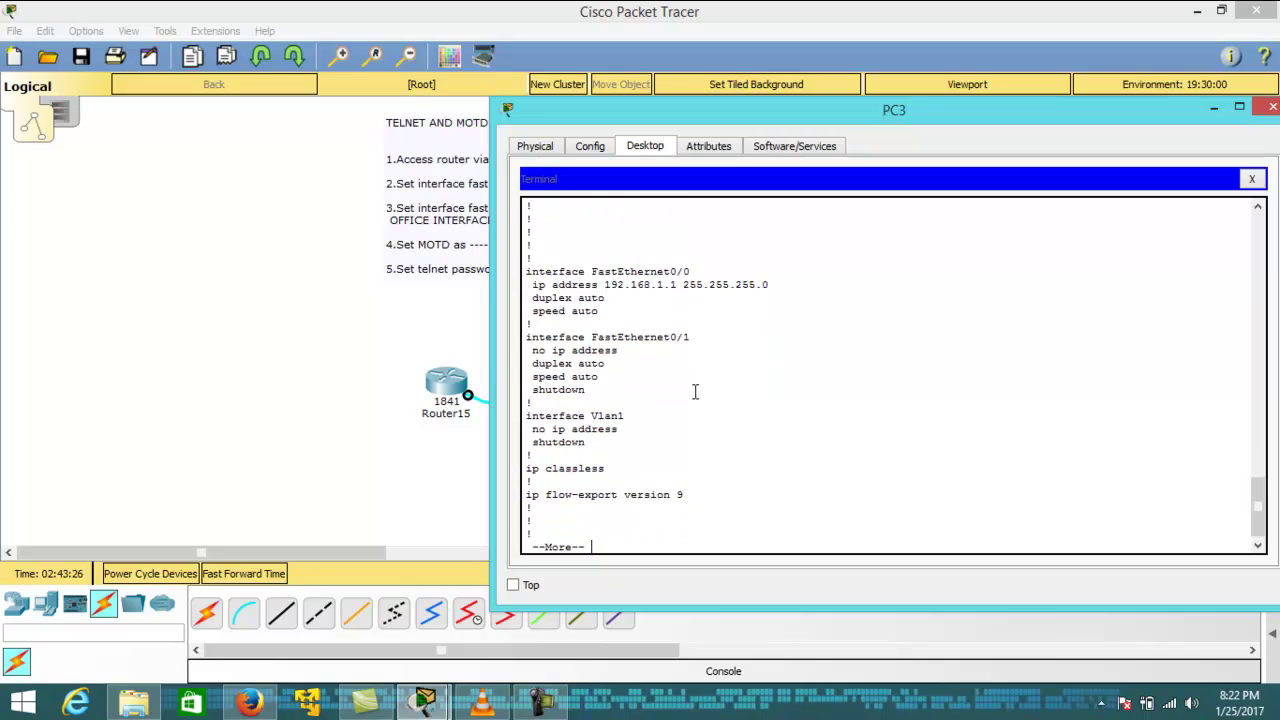
key("Return")
key("Return")
key("Return")
key("Return")
key("Return")
key("Return")
key("Return")
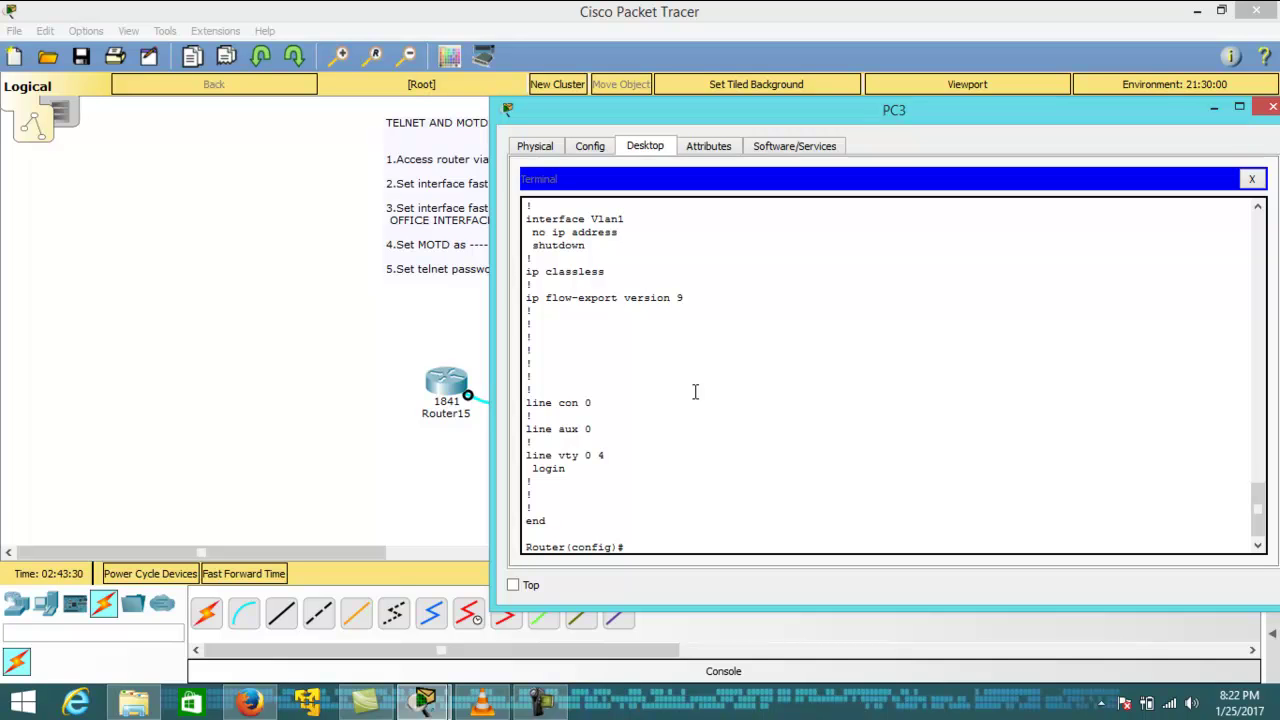
Step: Enter interface configuration for FastEthernet 0/0, retrying after a mistyped command
type("interface fast")
key("Tab")
type("0;")
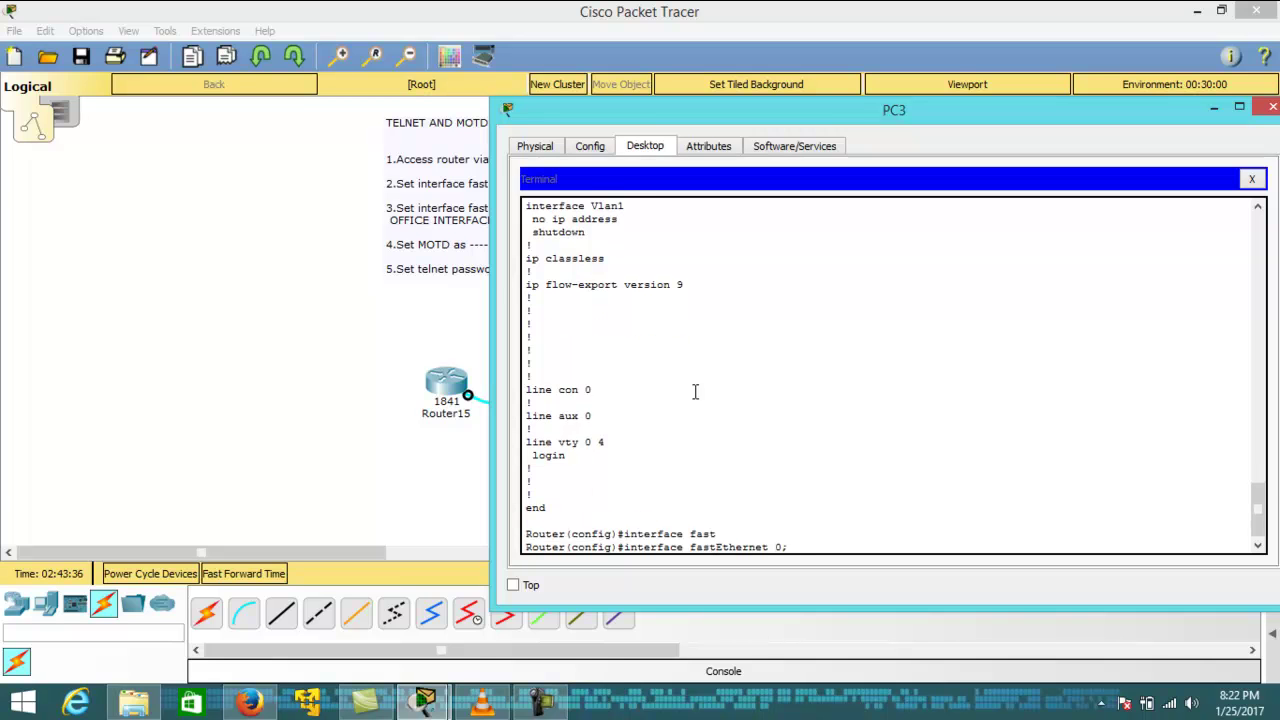
key("BackSpace")
type("/-")
key("Return")
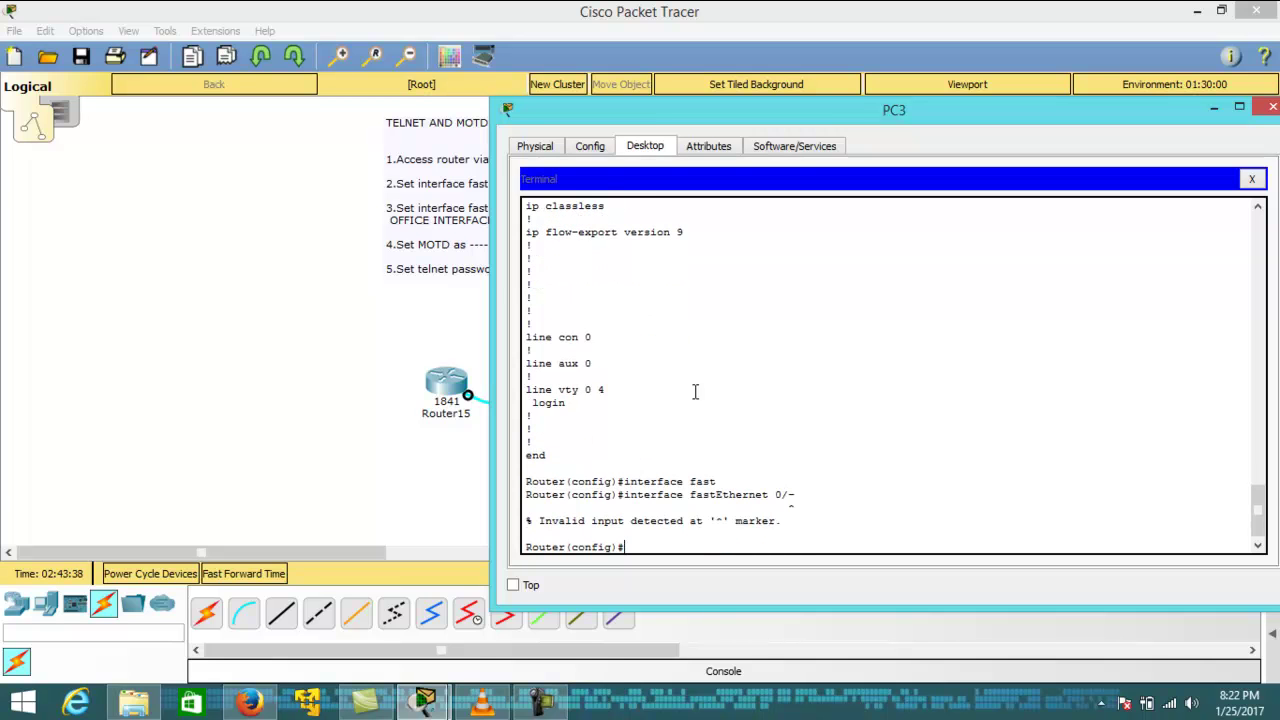
type("interfc")
type("ce fast")
key("Tab")
type("0/")
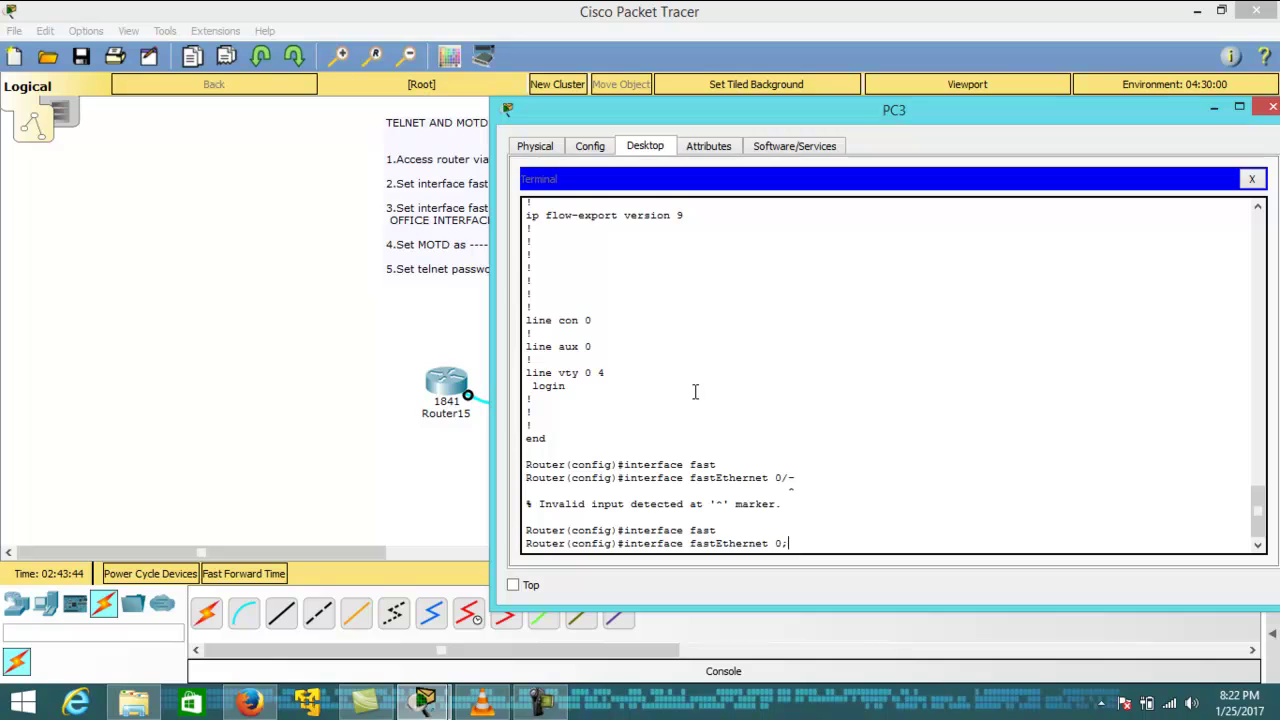
type("0")
key("Return")
Step: Set the description 'BRANCH OFFICE INTERFACE' on FastEthernet 0/0 and exit to global configuration
type("descript")
key("Tab")
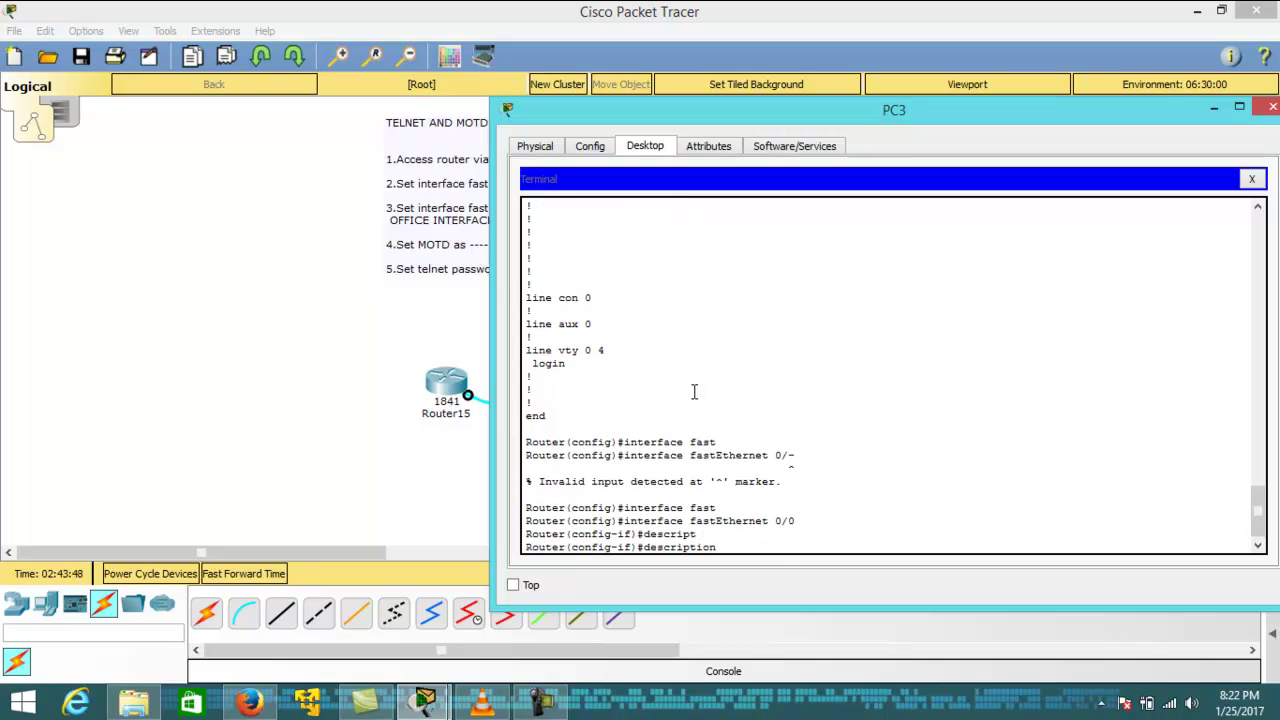
left_click_drag(649, 121, 602, 98)
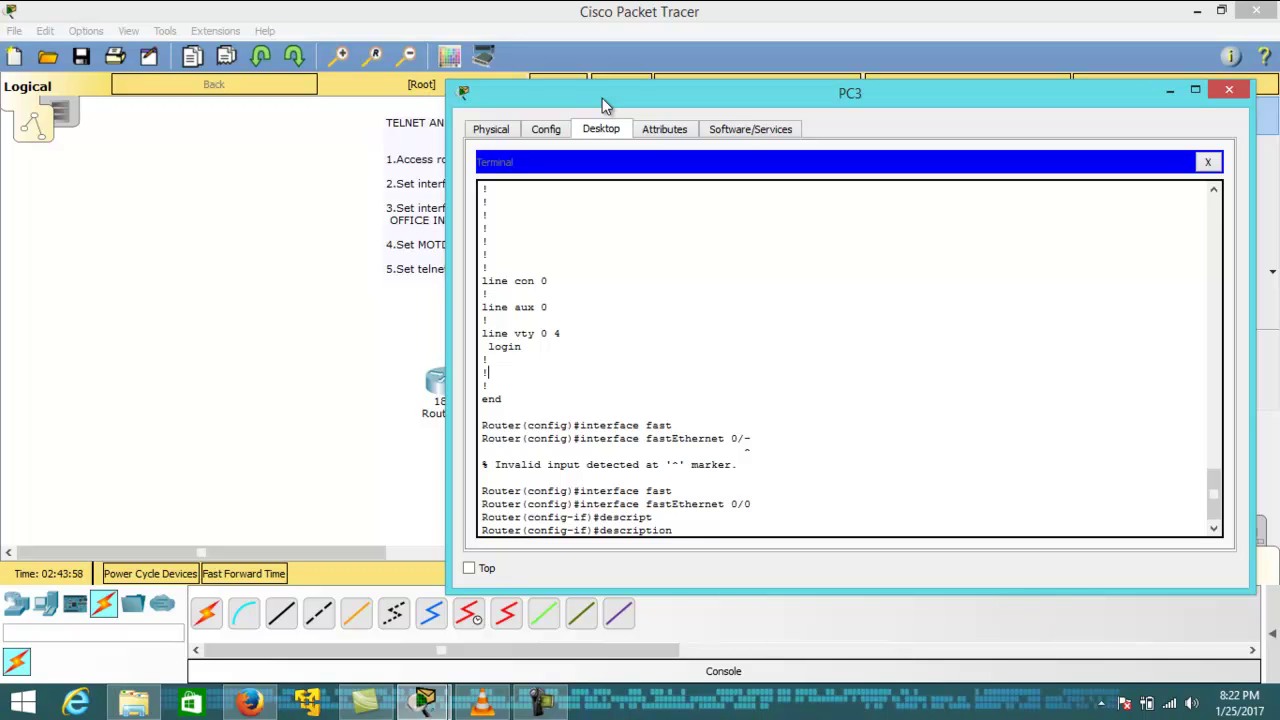
type("RANCH OFFICE INTERFACE")
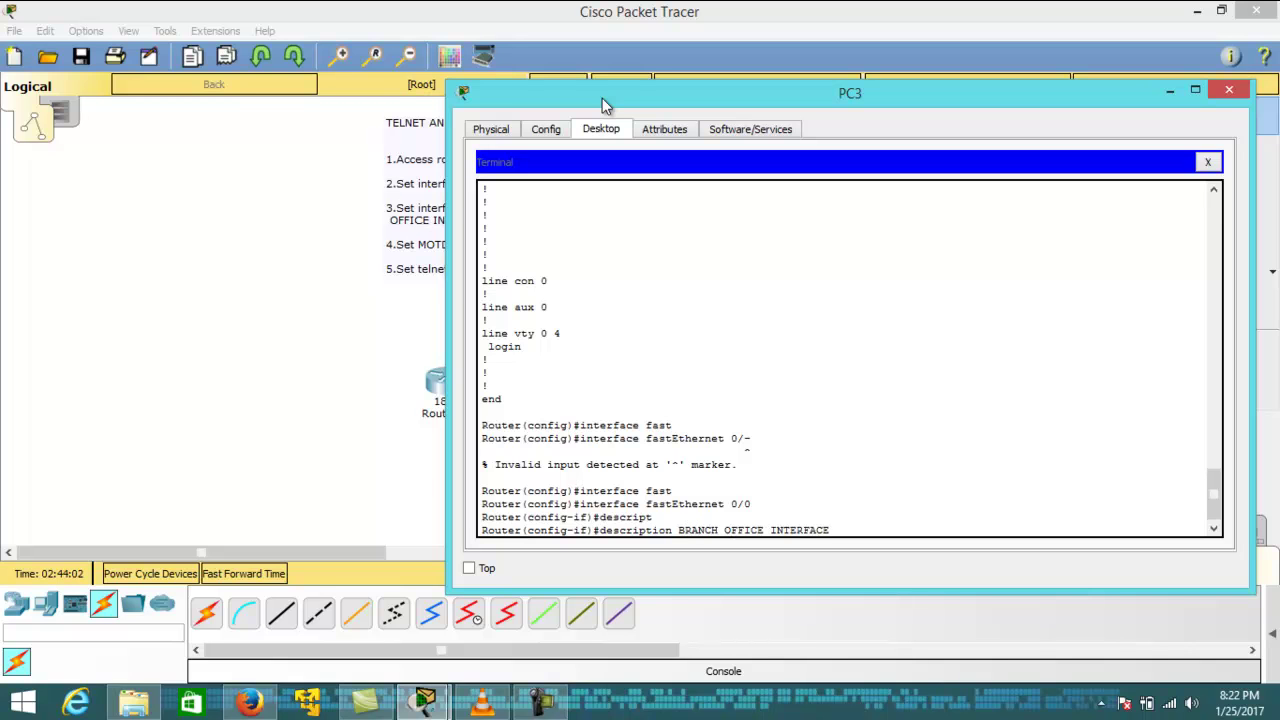
key("Return")
type("EXIT")
key("Return")
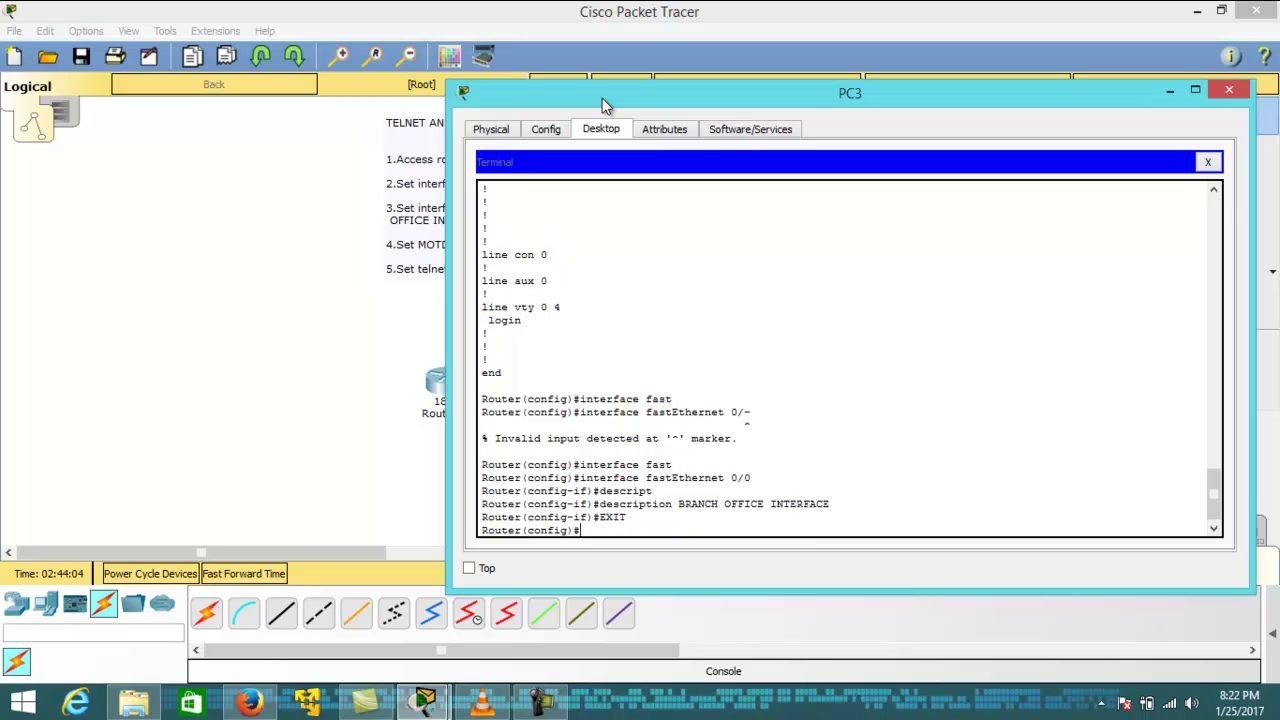
type("DOS")
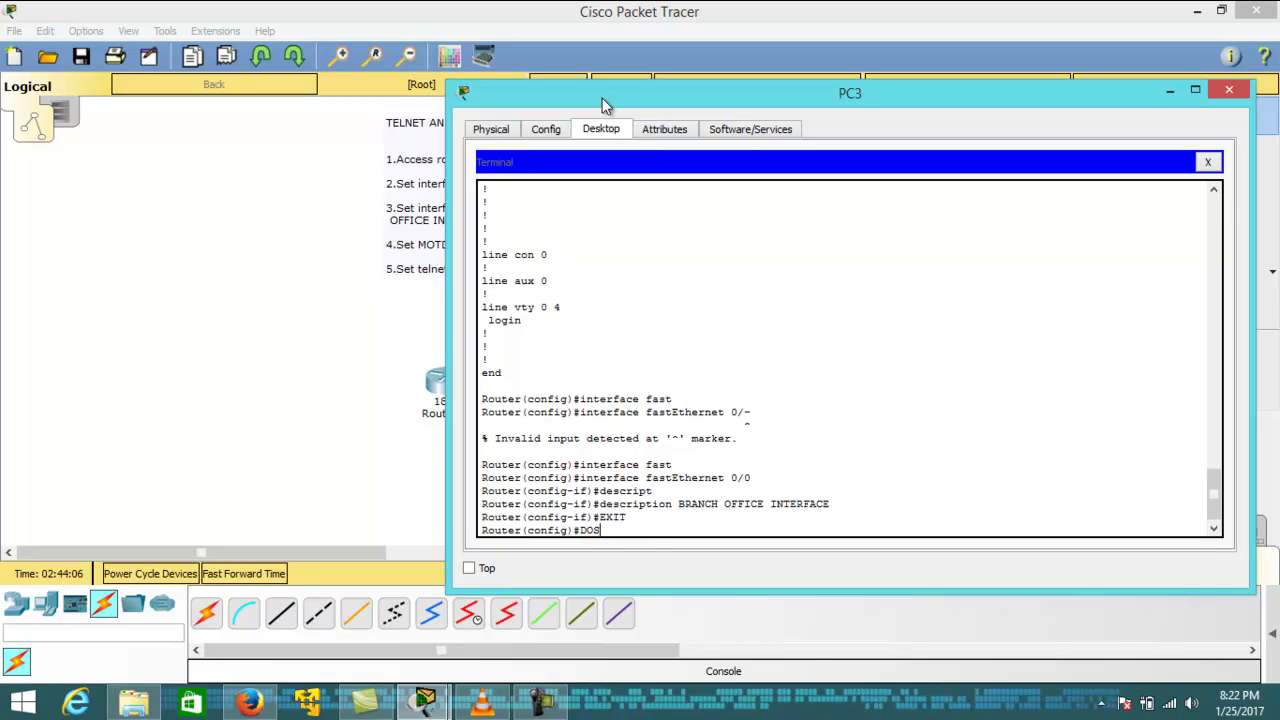
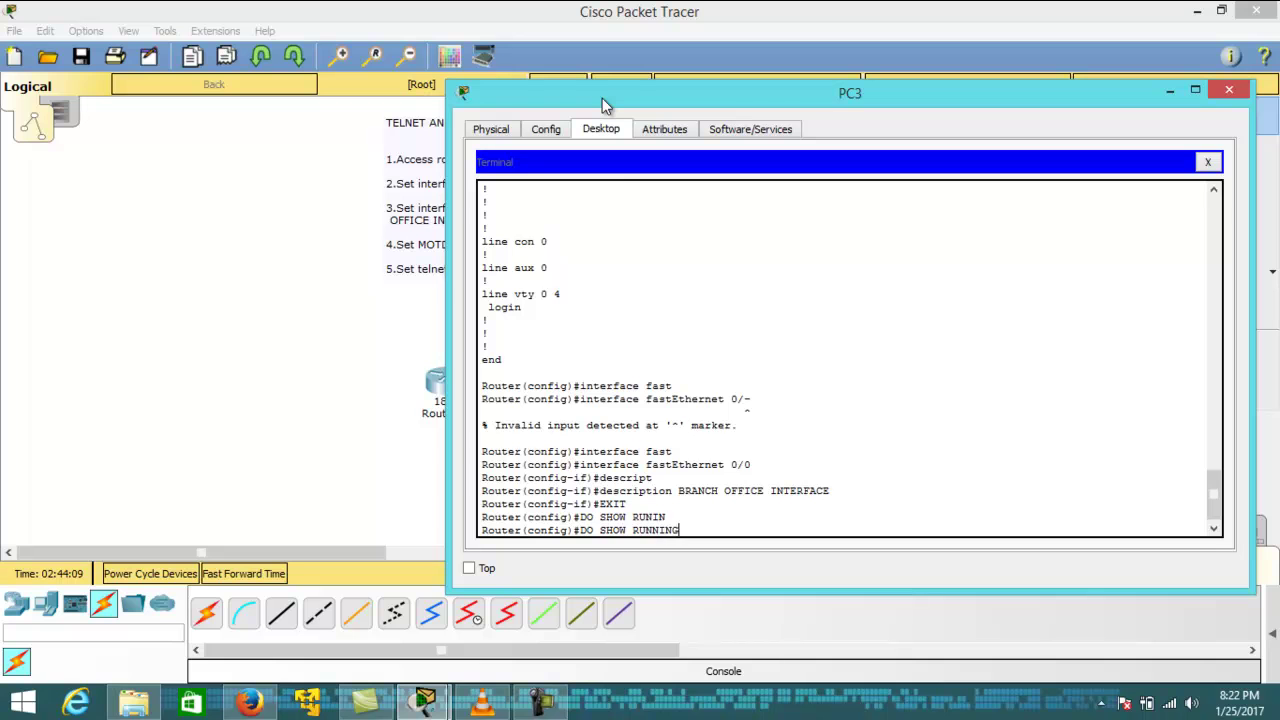
Step: Show the running configuration and check Fa0/0's BRANCH OFFICE INTERFACE description and 192.168.1.1 address
key("Return")
key("Return")
key("Return")
key("Return")
key("Return")
key("Return")
key("Return")
key("Return")
key("Return")
key("Return")
key("Return")
key("Return")
key("Return")
key("Return")
key("Return")
key("Return")
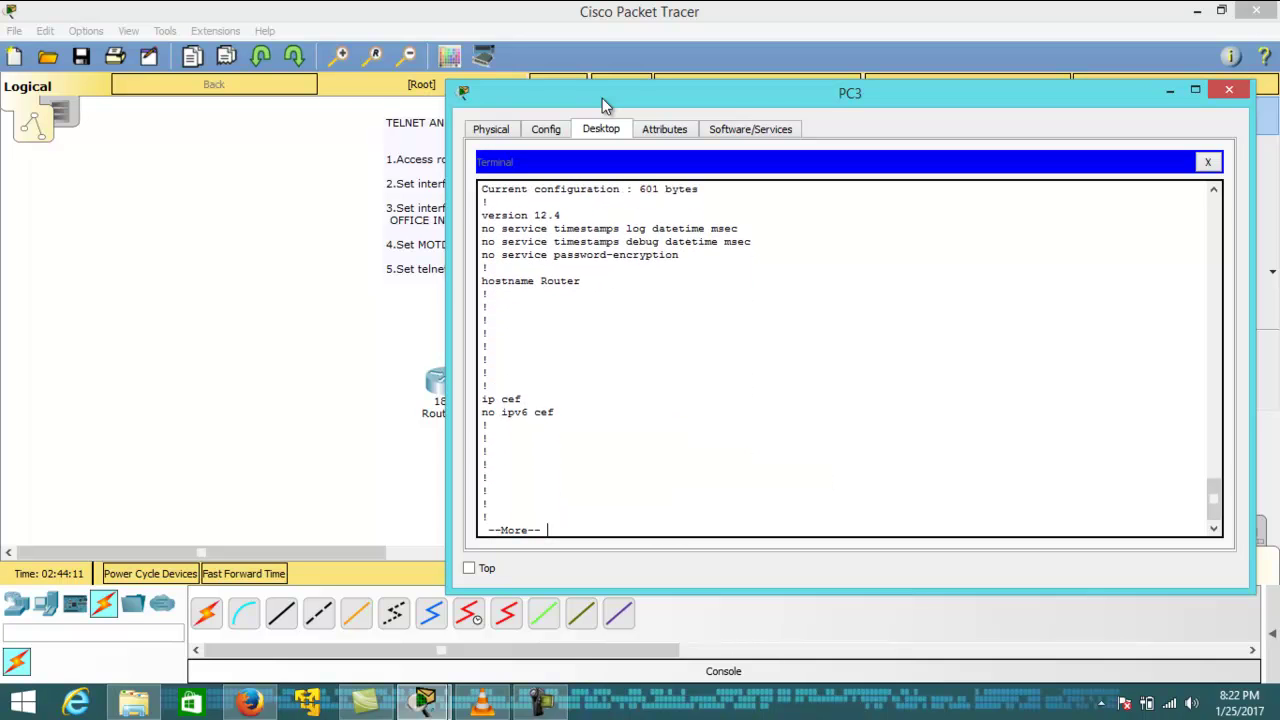
key("Return")
key("Return")
key("Return")
key("Return")
key("Return")
key("Return")
key("Return")
key("Return")
key("Return")
key("Return")
key("Return")
key("Return")
key("Return")
key("Return")
key("Return")
key("Return")
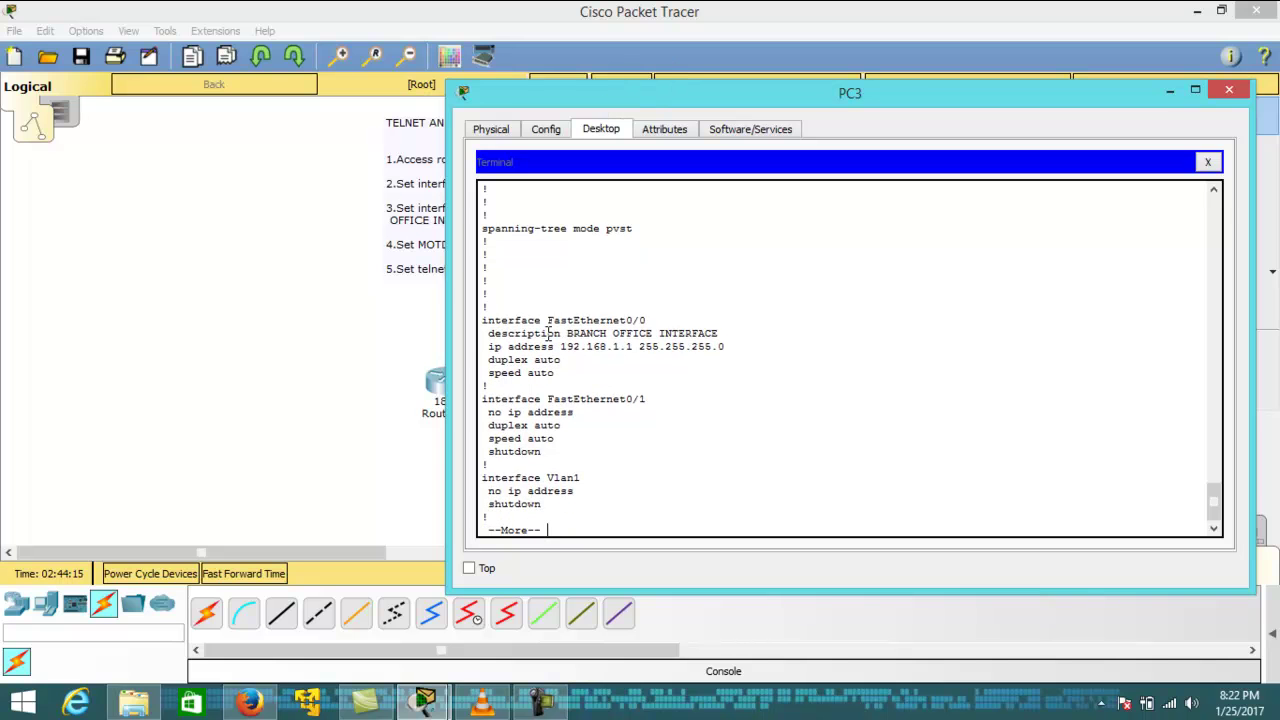
left_click_drag(488, 334, 722, 337)
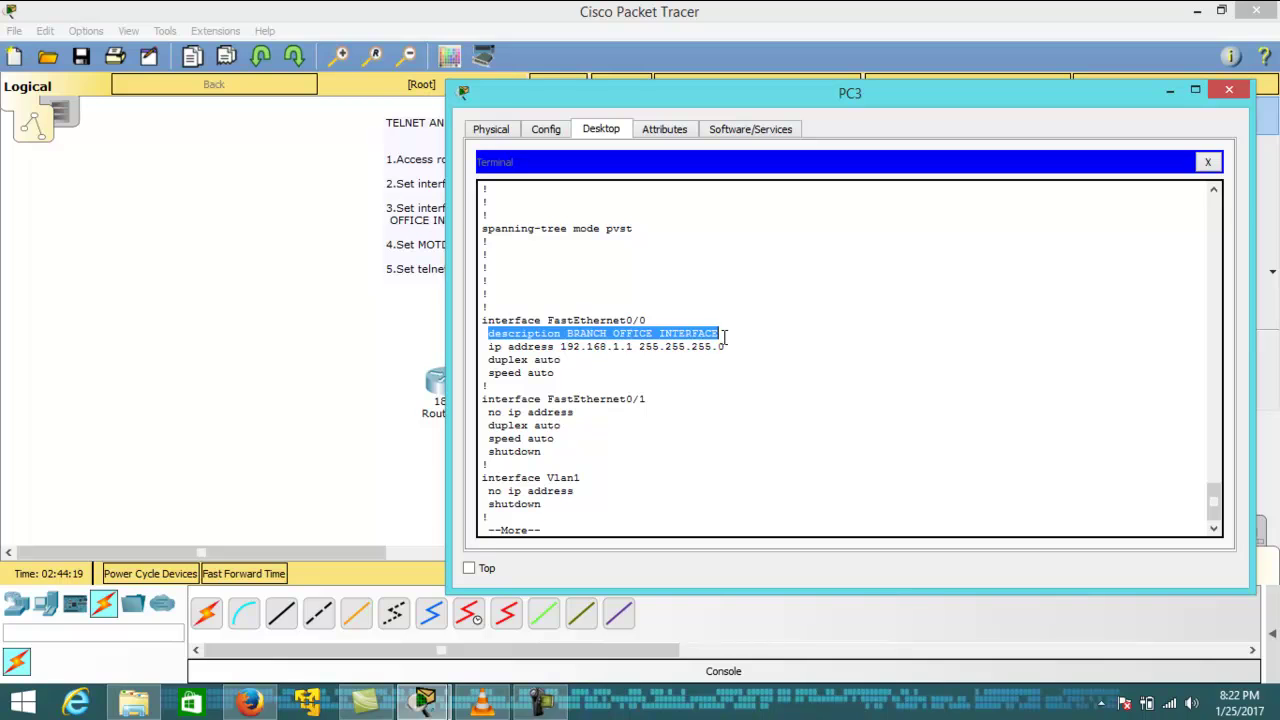
left_click(721, 335)
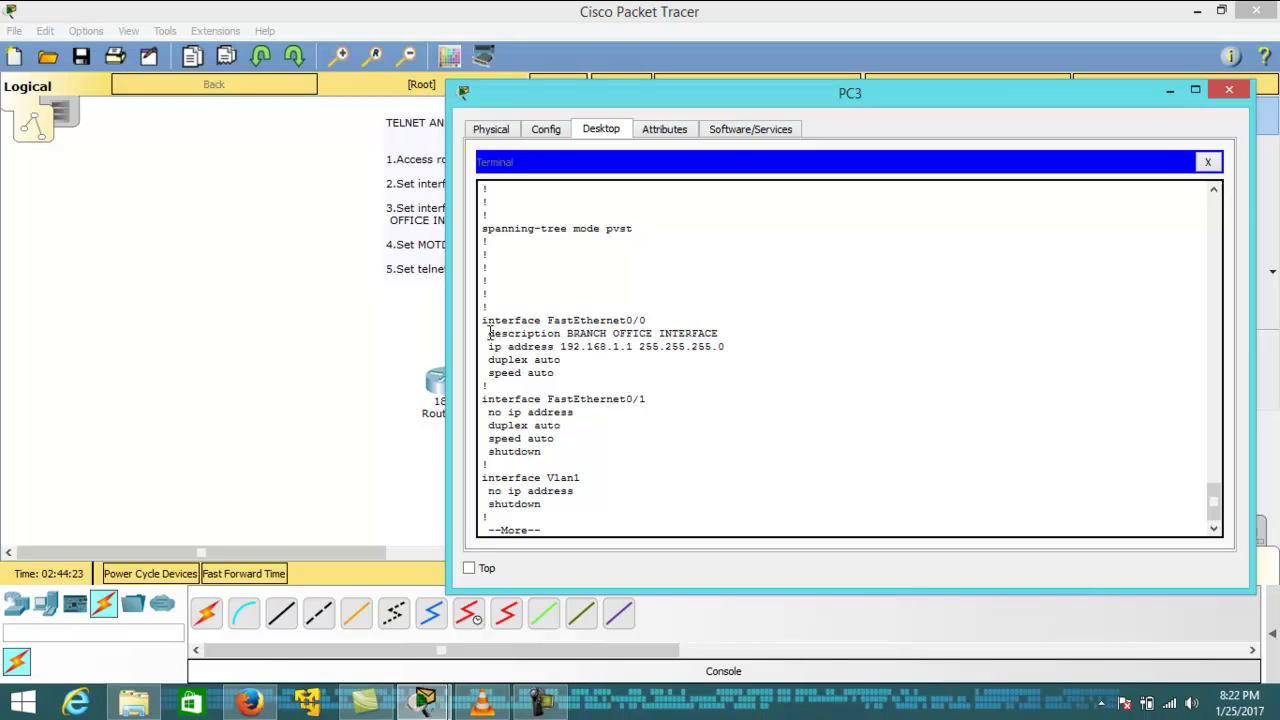
left_click_drag(489, 334, 674, 344)
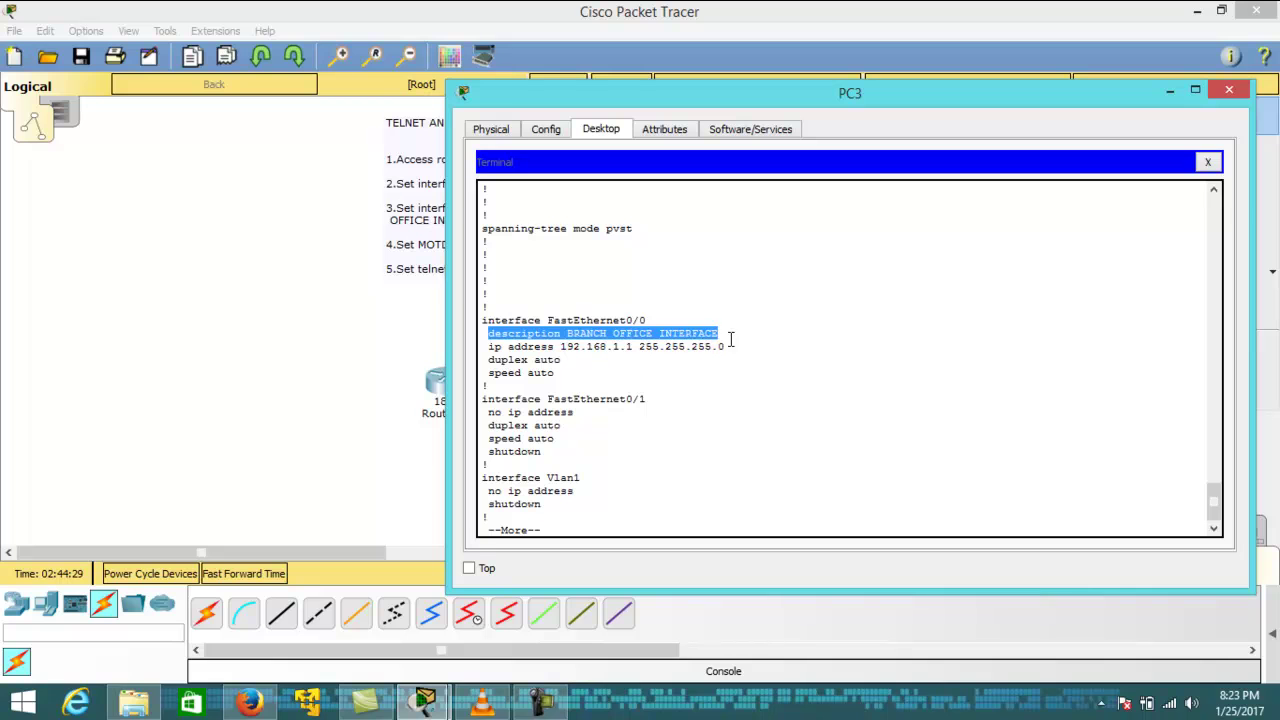
left_click(595, 370)
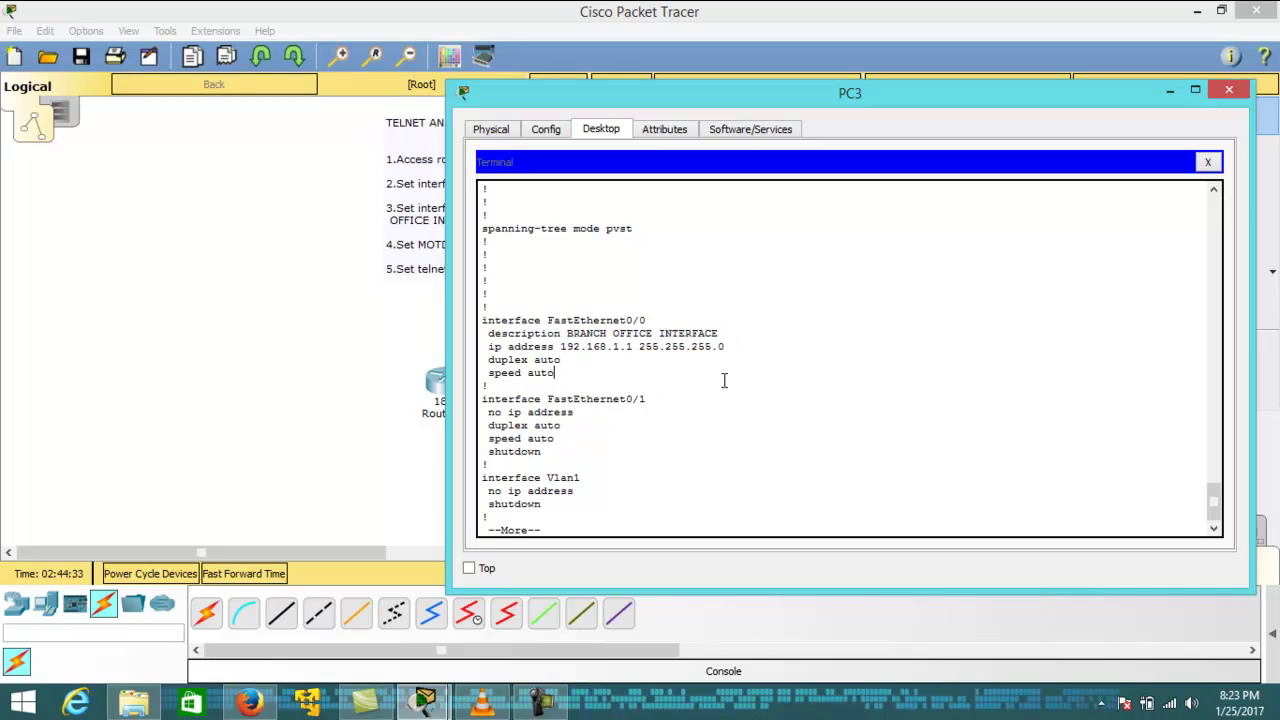
left_click(1190, 615)
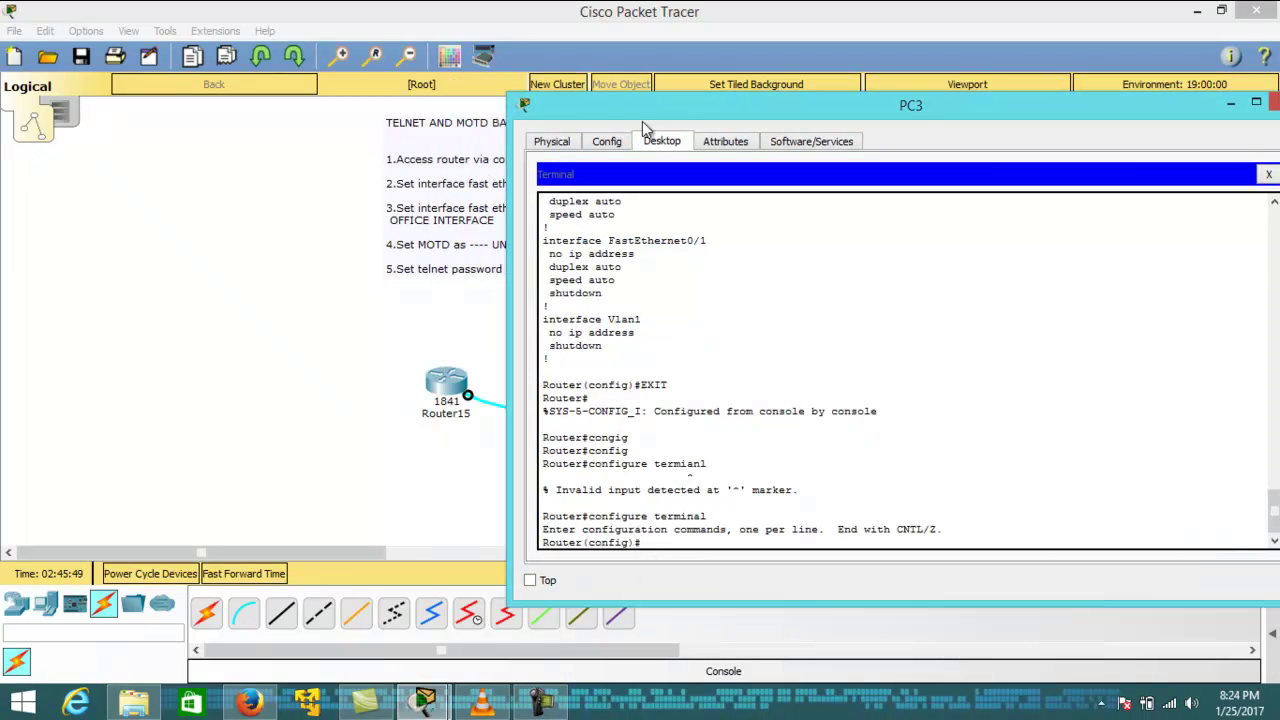
Step: Set the MOTD banner to '---------UNAUTHORIZED ACCESS IS NOT ALLOWED -------'
left_click_drag(664, 107, 662, 361)
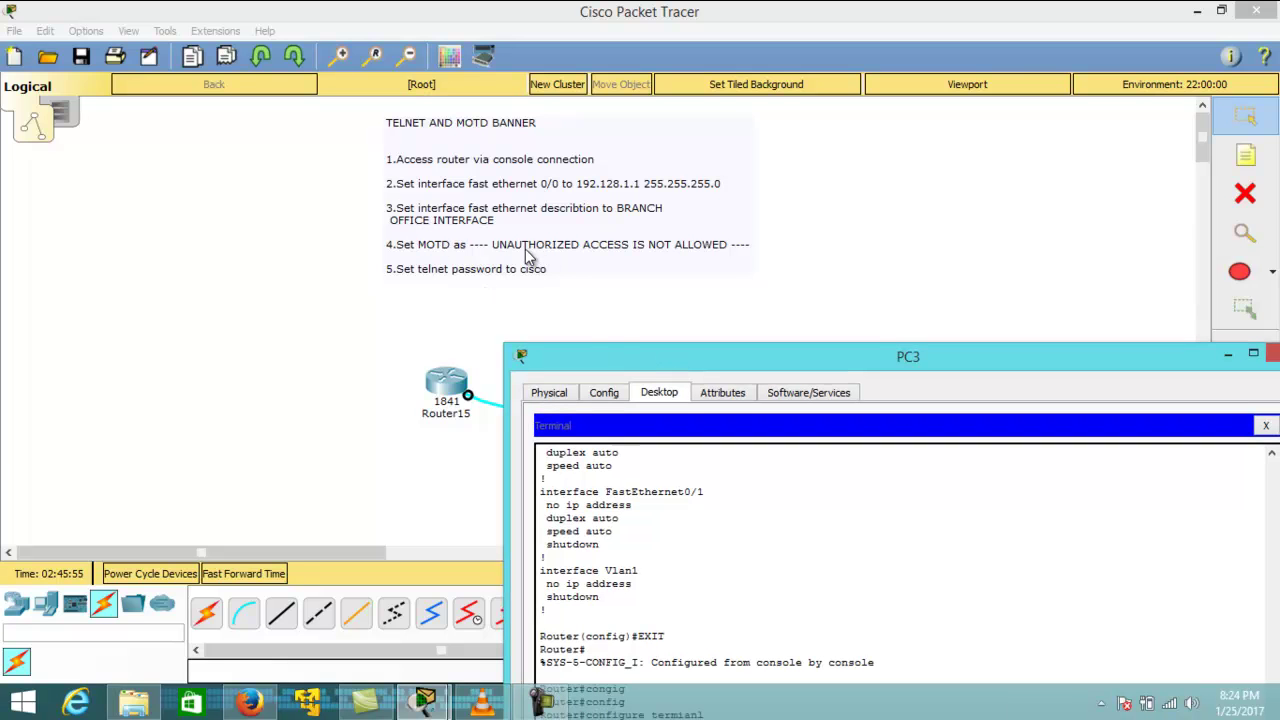
left_click_drag(757, 362, 657, 138)
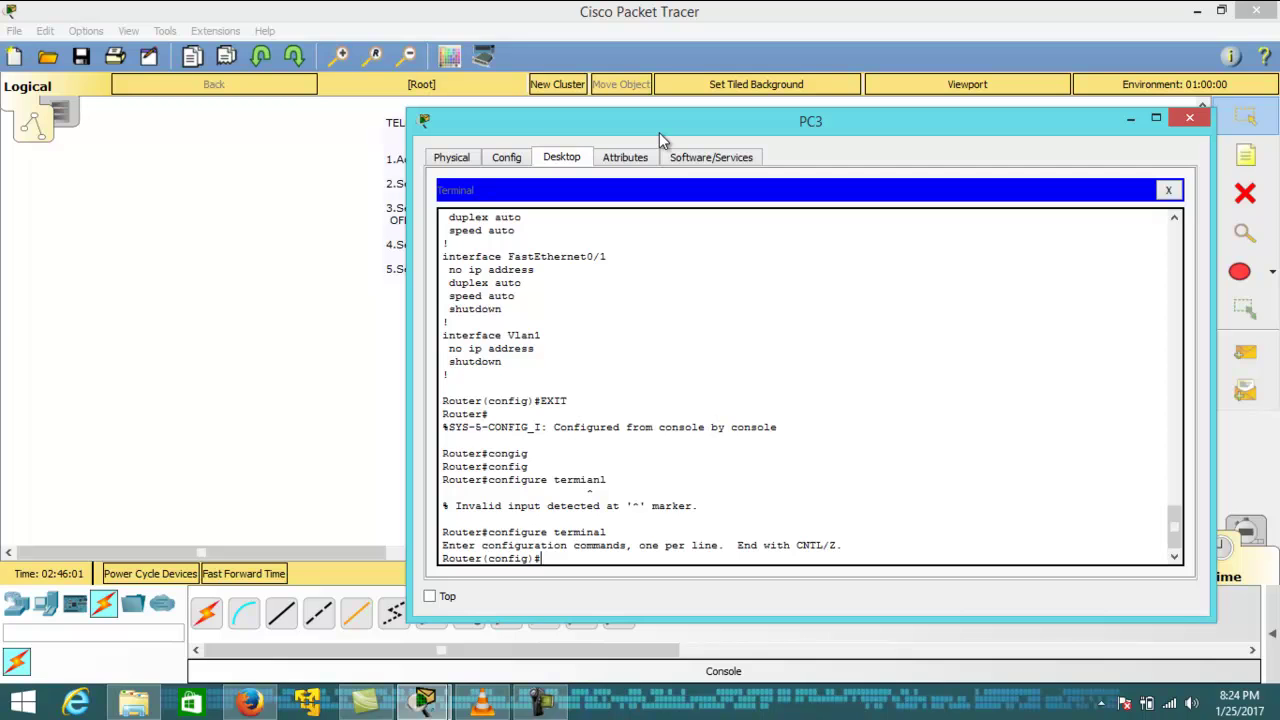
type("BANNER MOTD '---------")
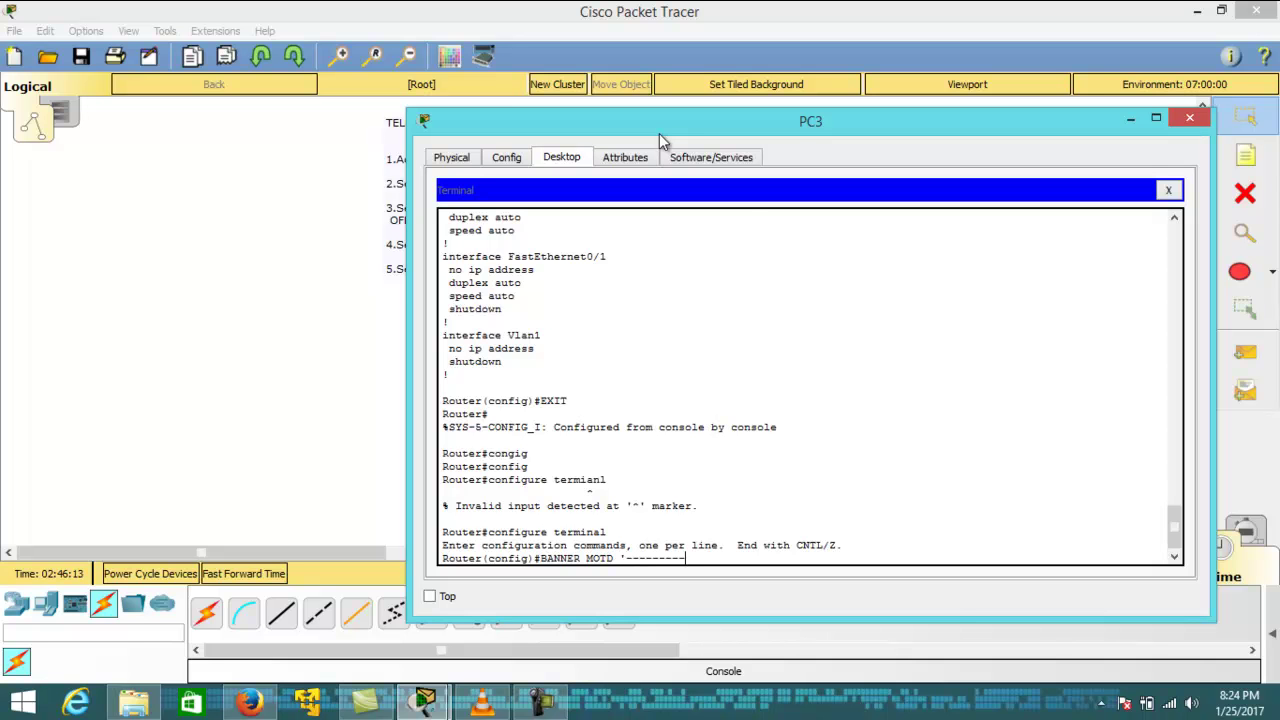
left_click_drag(716, 122, 700, 148)
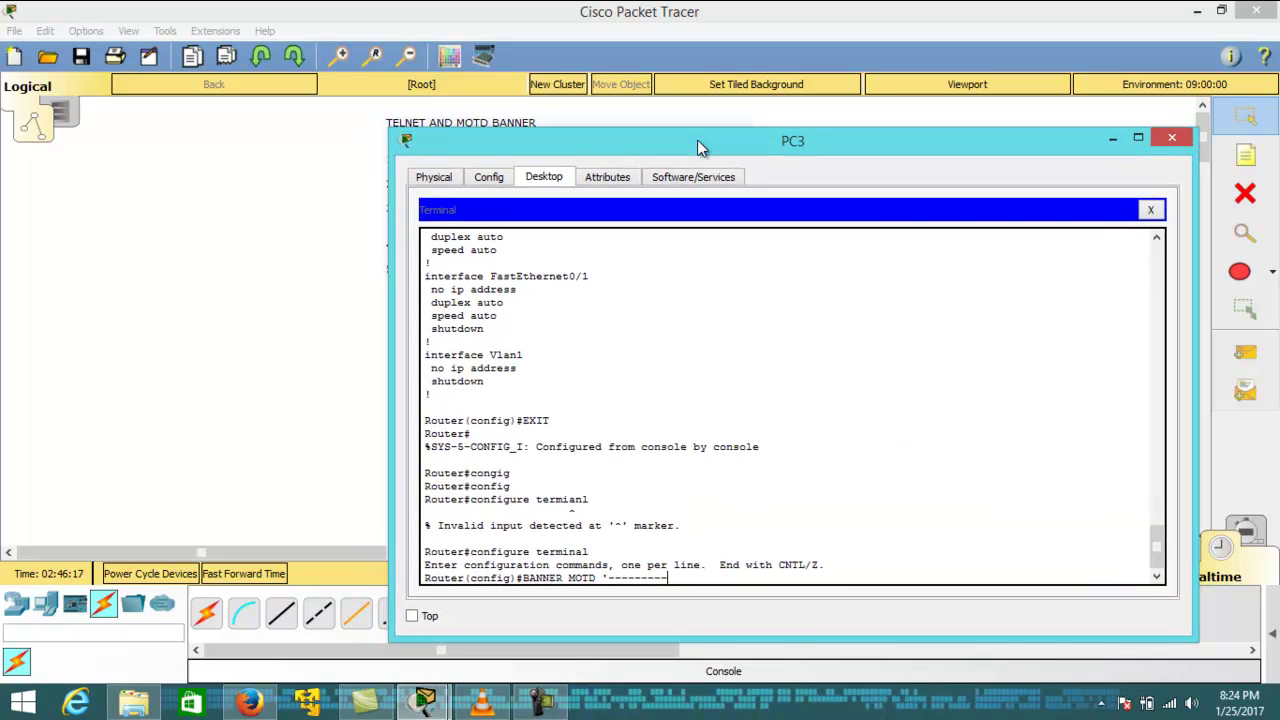
type("UNAUTHORIZED ACCESS IS NOT ALLOWED -------")
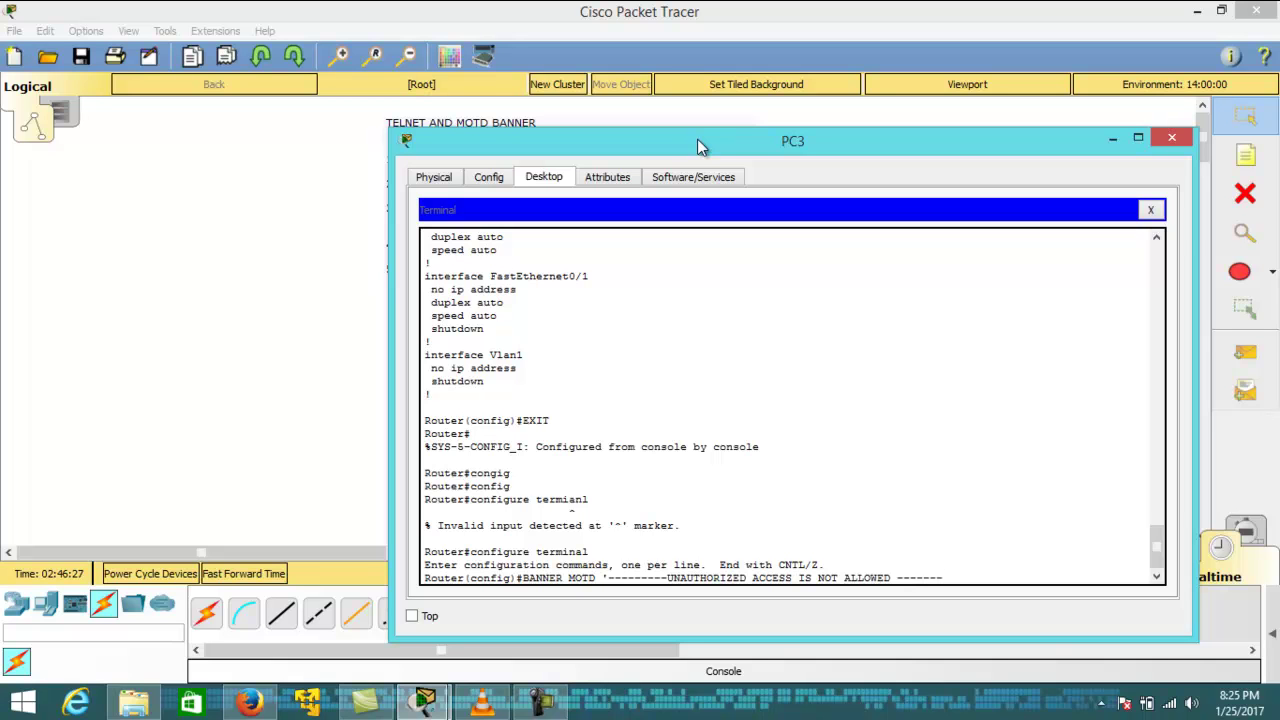
type("'")
key("Return")
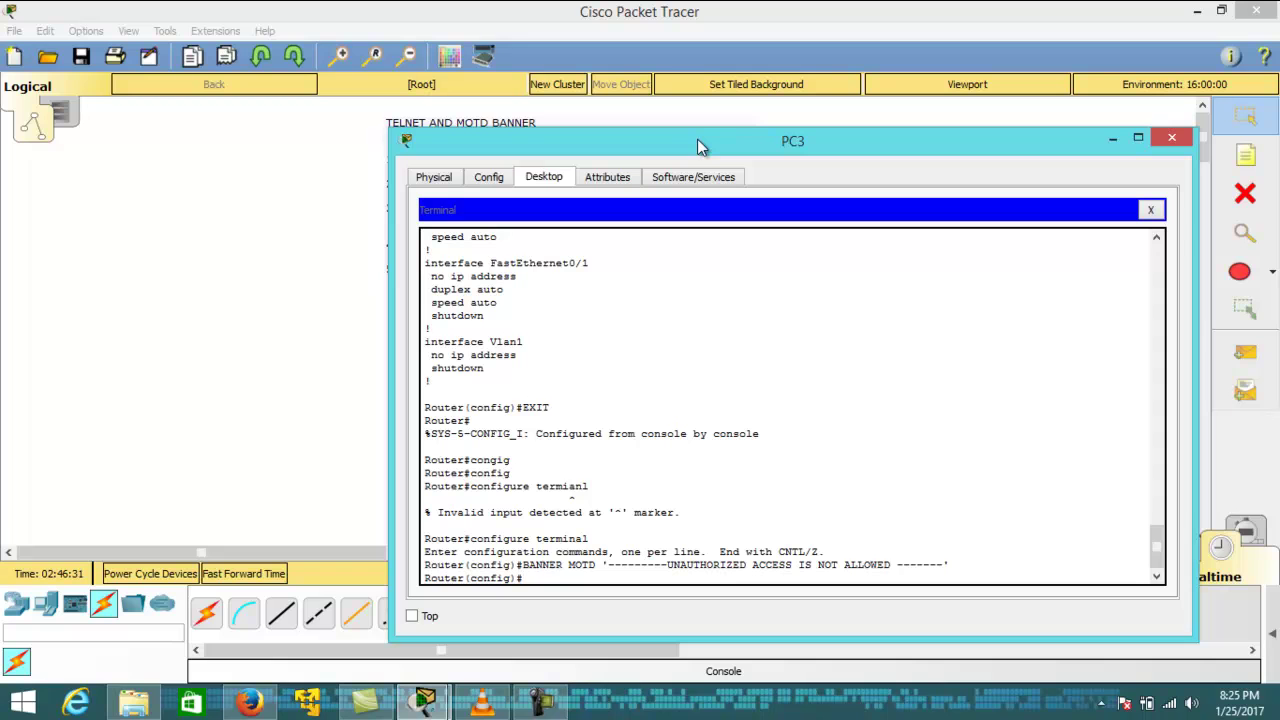
Step: Check the banner's delimiting quotes, then EXIT configuration mode to Router#
left_click_drag(955, 561, 946, 563)
left_click_drag(600, 564, 606, 567)
left_click(563, 574)
type("EXIT")
key("Return")
Step: Exit the router console session and start a new one
type("E")
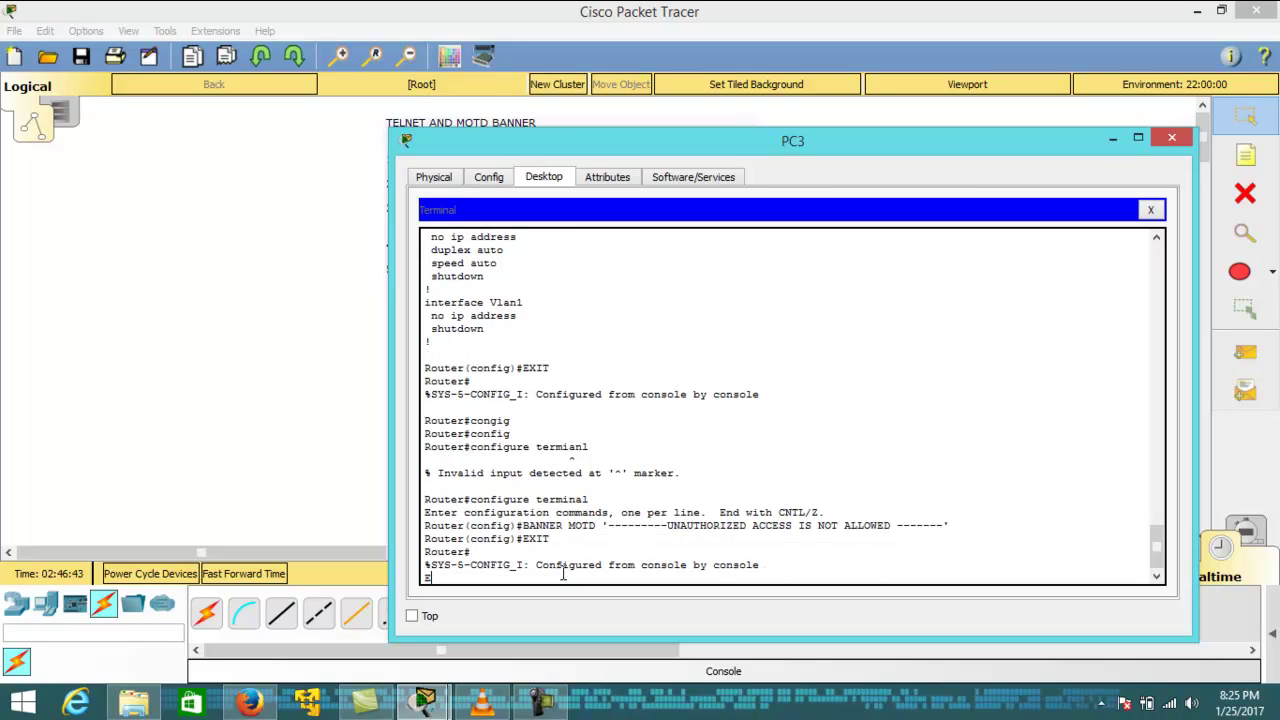
key("Return")
key("Return")
type("EXIT")
key("Return")
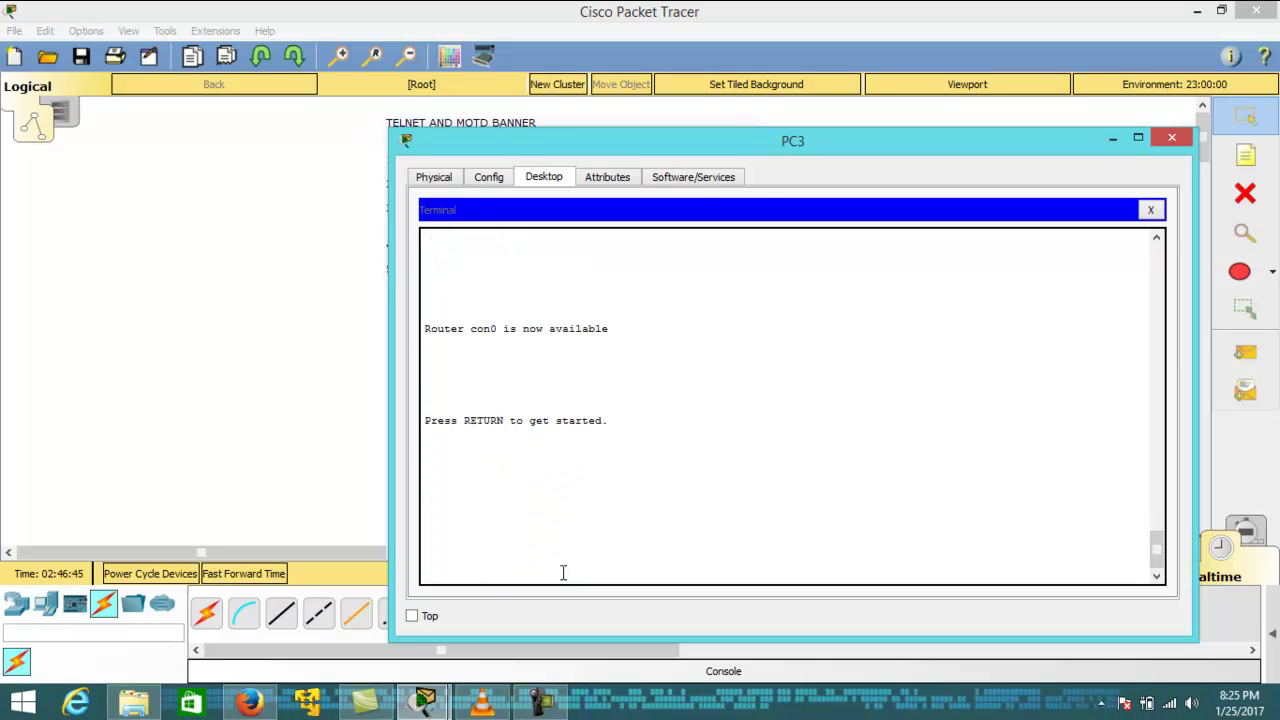
key("Return")
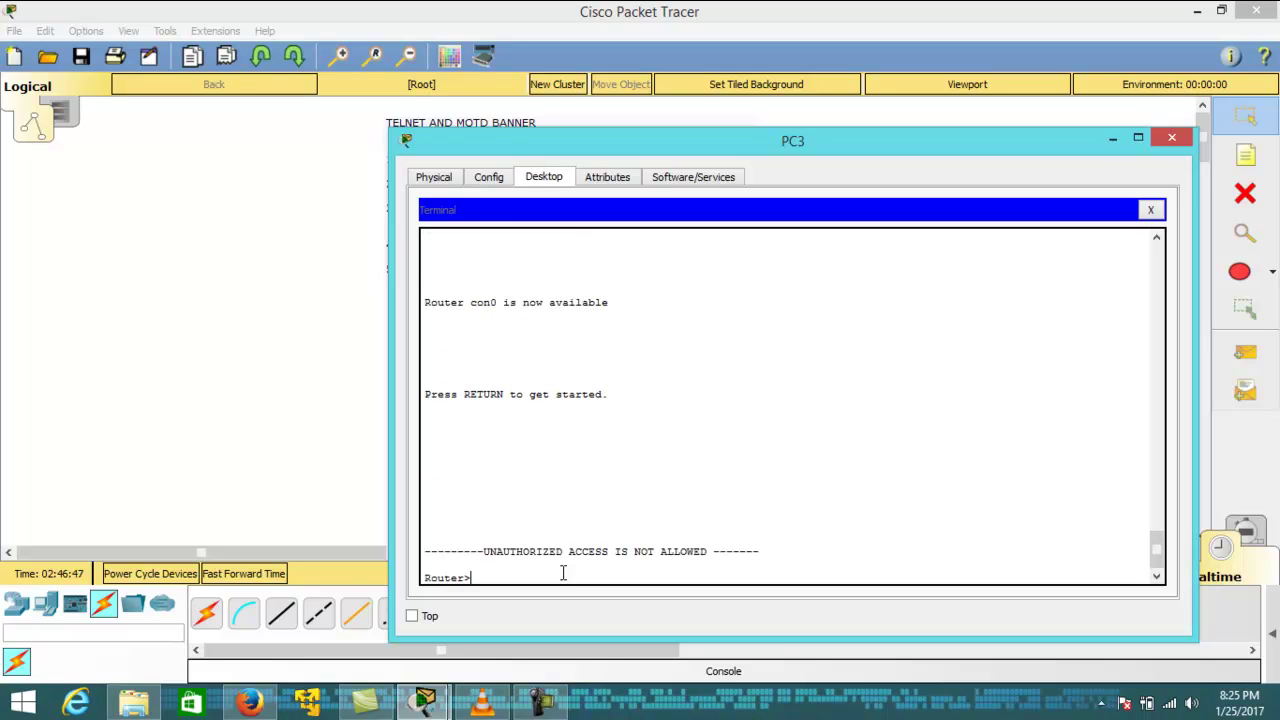
Step: Check the UNAUTHORIZED ACCESS IS NOT ALLOWED banner shown above the Router> prompt
triple_click(460, 560)
left_click_drag(460, 560, 761, 555)
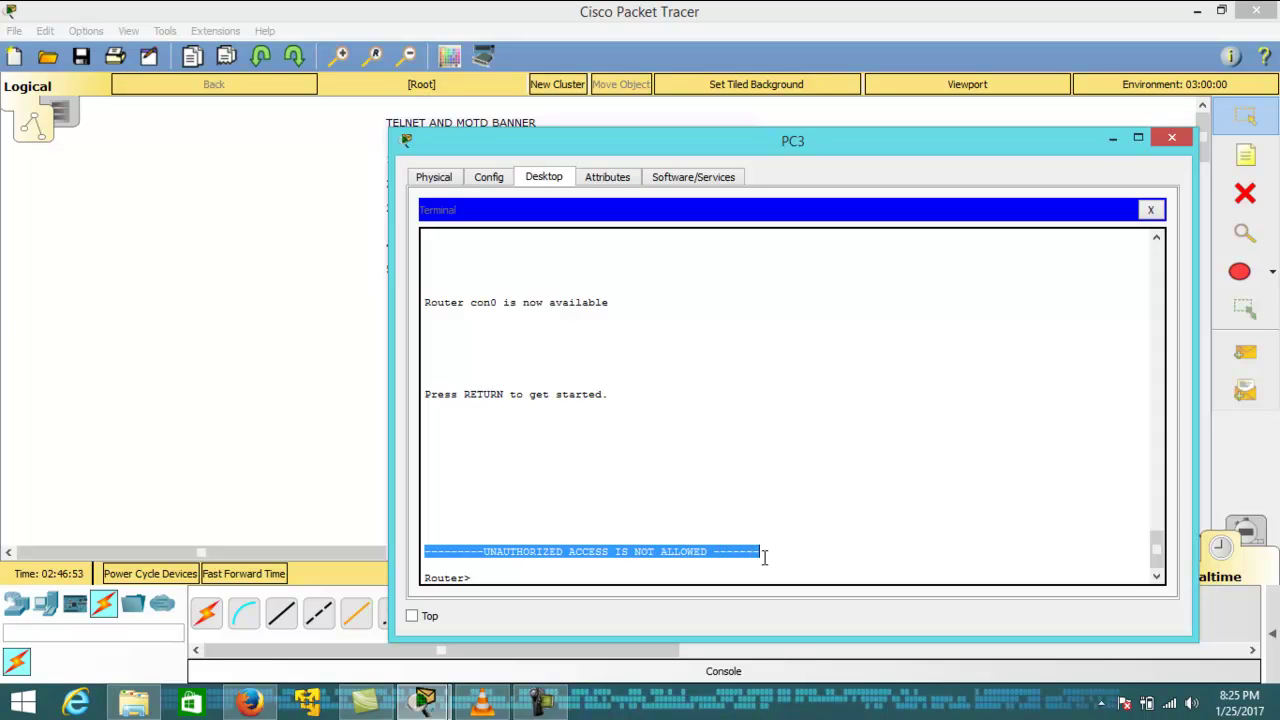
left_click(766, 556)
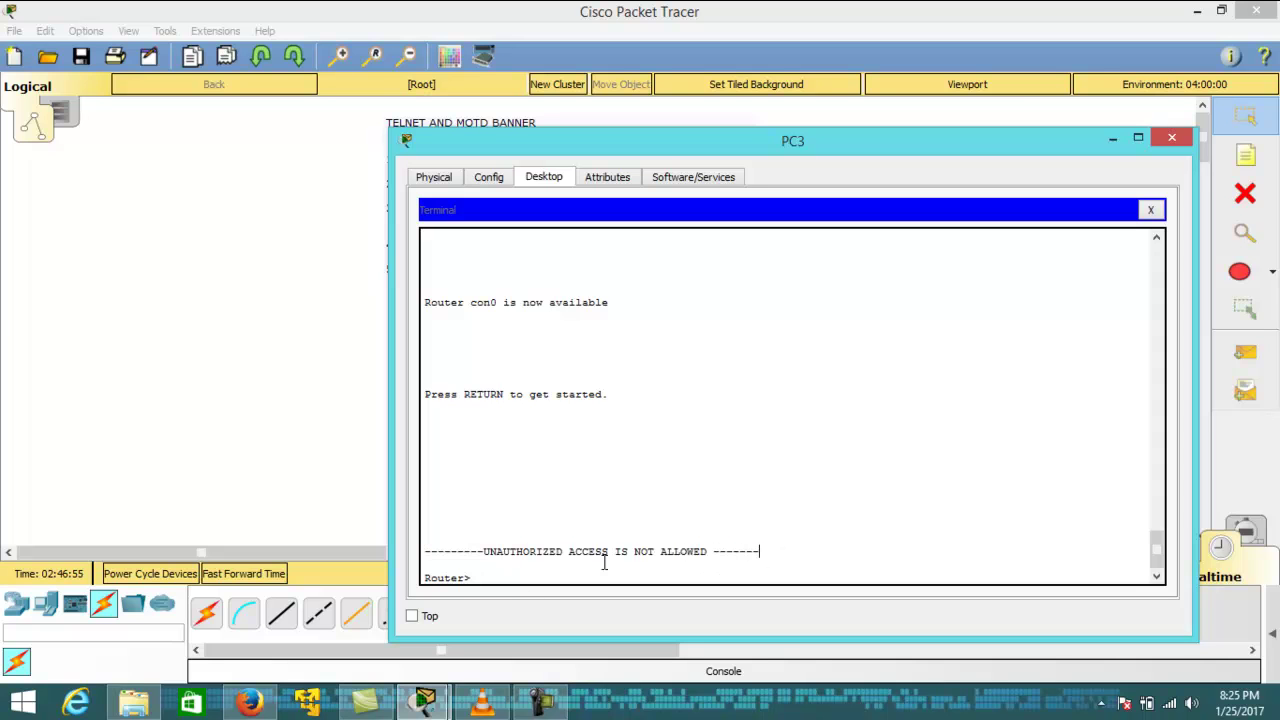
mouse_move(673, 144)
left_mouse_down()
mouse_move(862, 198)
mouse_move(672, 345)
mouse_move(638, 343)
mouse_move(860, 292)
mouse_move(772, 180)
mouse_move(889, 194)
mouse_move(683, 118)
mouse_move(665, 127)
left_mouse_up()
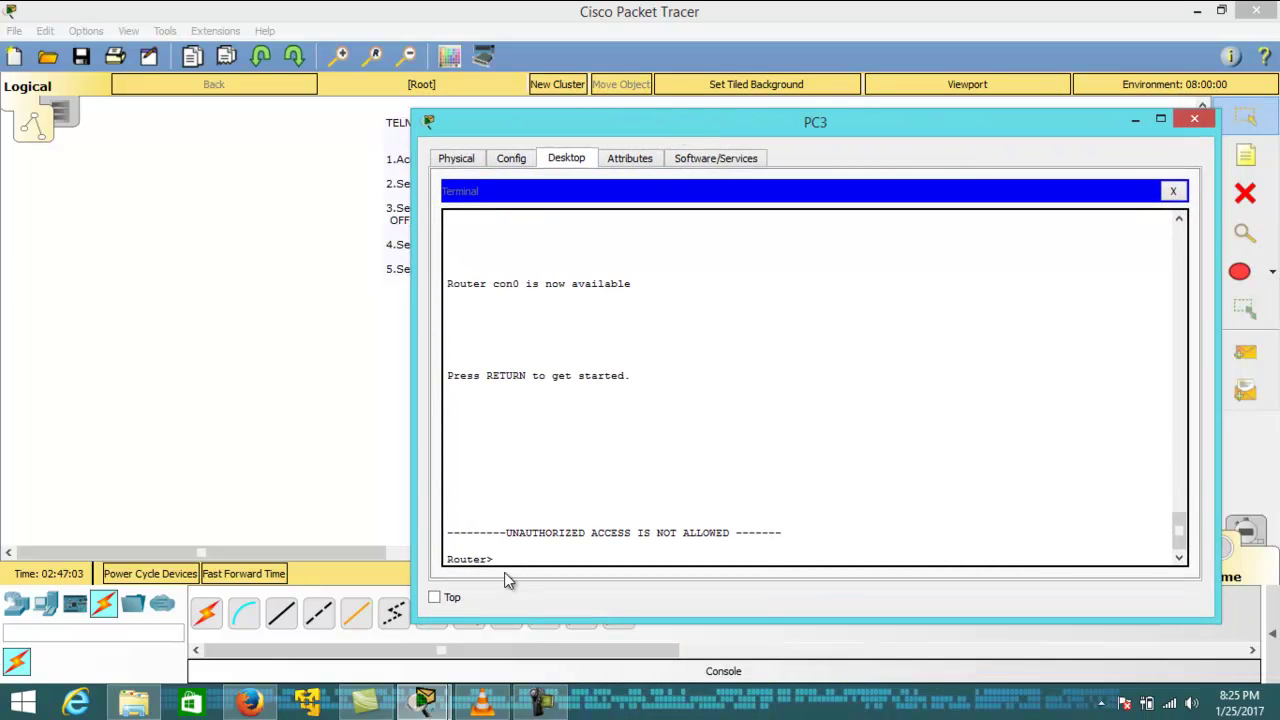
Step: Enter privileged EXEC mode with ENABLE, then global configuration with configure terminal
type("ENABLE")
key("Return")
type("config")
key("BackSpace")
key("BackSpace")
key("BackSpace")
type("fi")
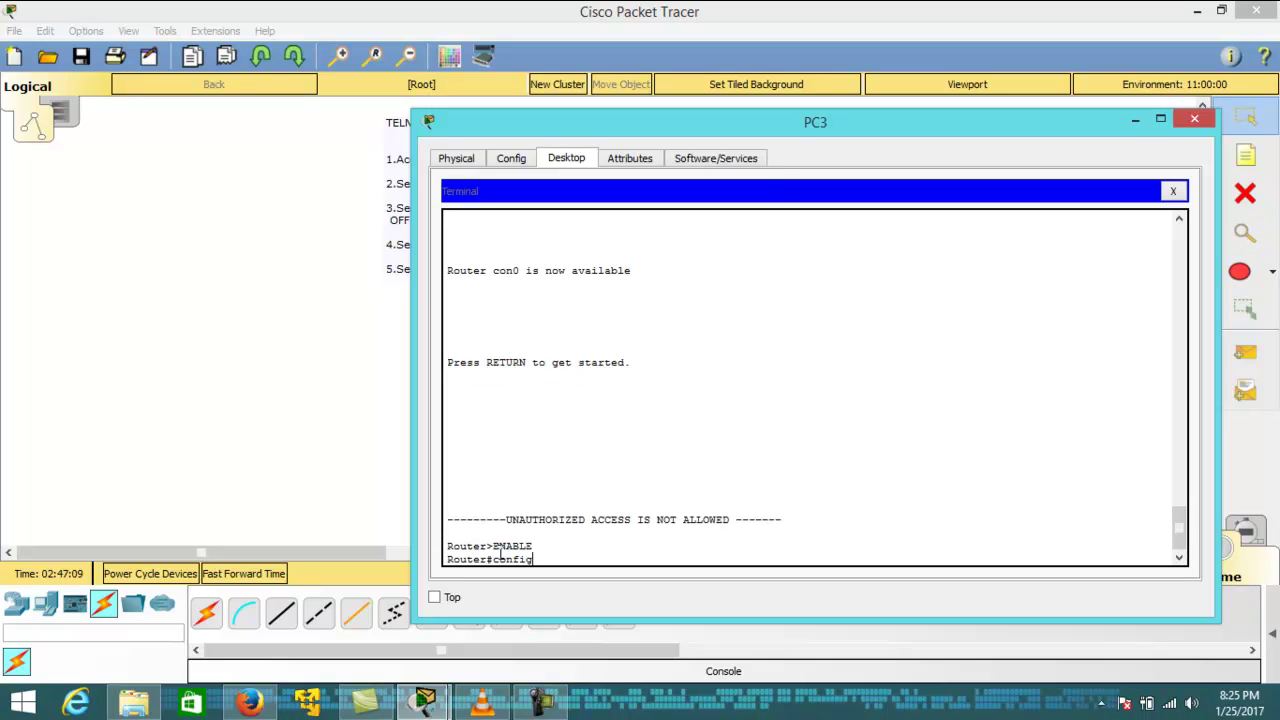
type("g")
key("Tab")
type("terminal")
key("Return")
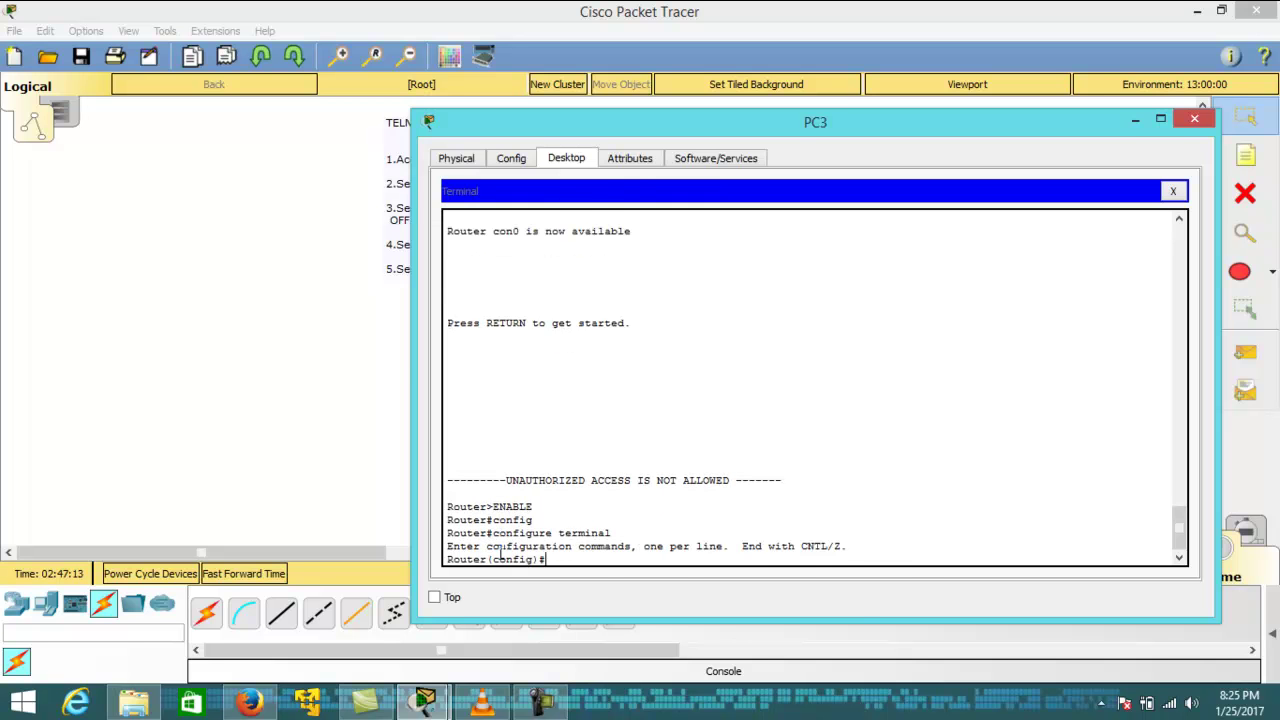
left_click_drag(815, 121, 980, 106)
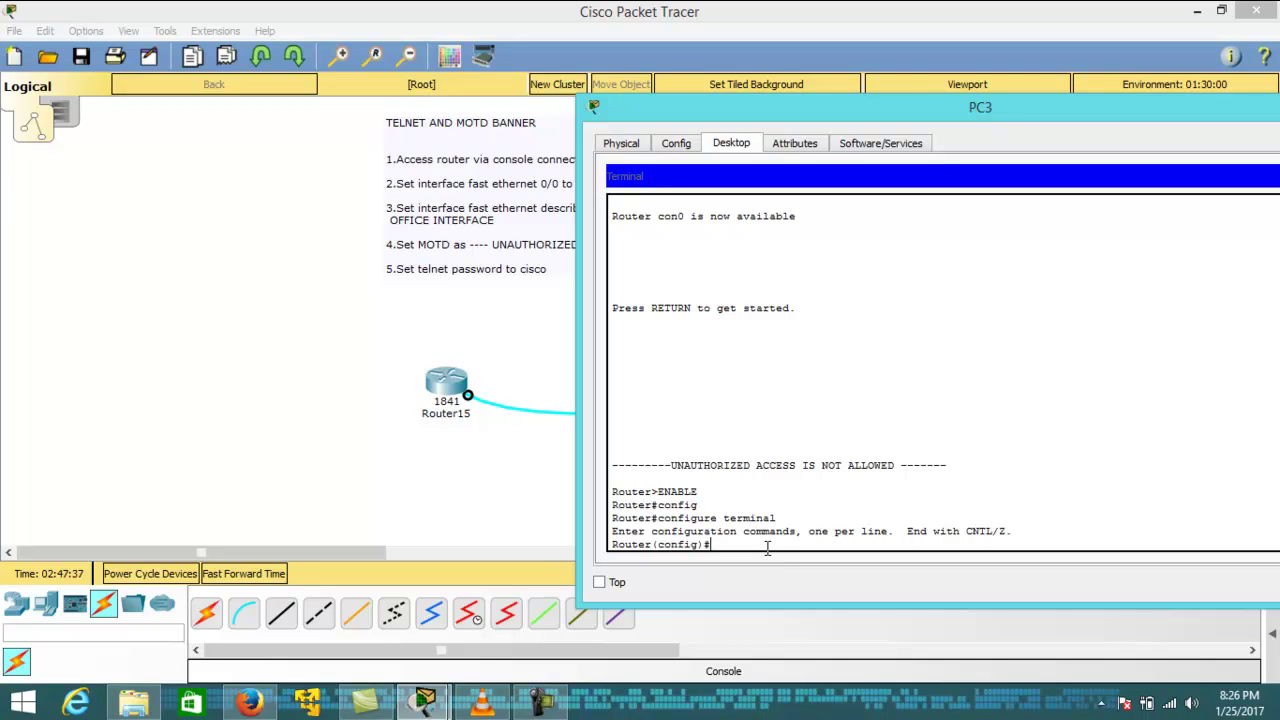
Step: Enter line configuration for vty lines 0 4
type("line vty 0")
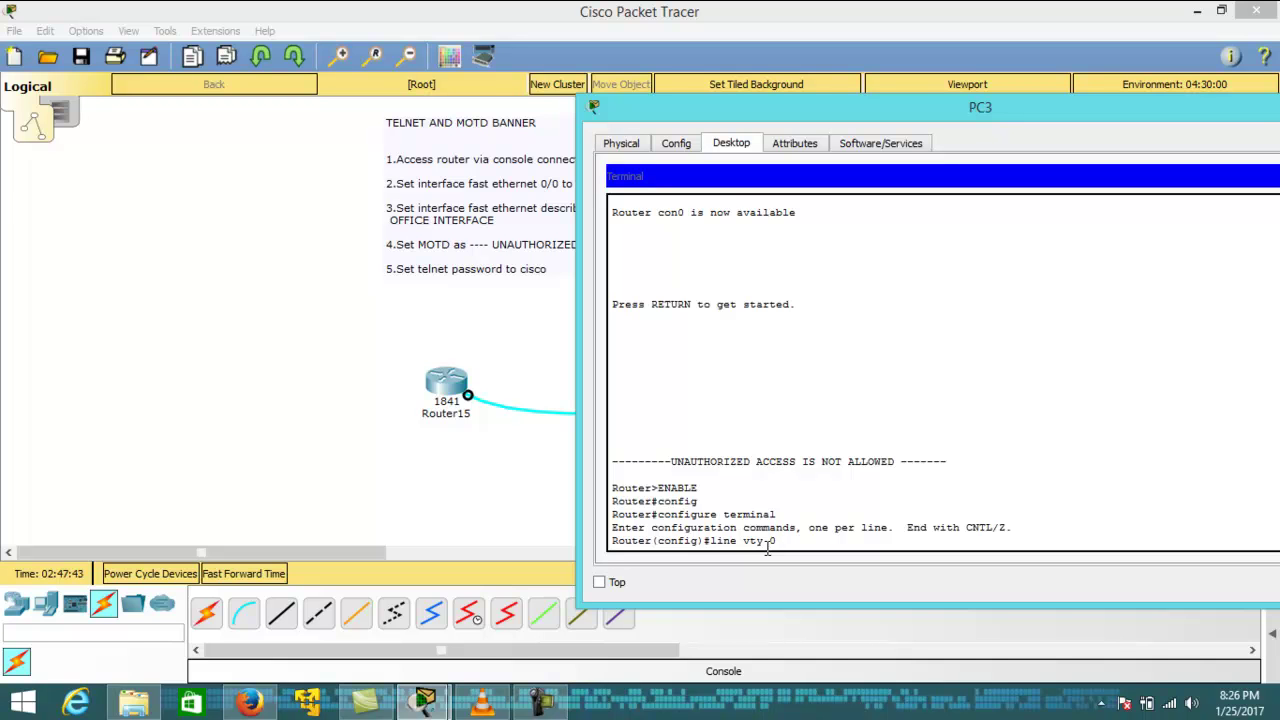
type(" 4")
key("BackSpace")
type("1")
key("BackSpace")
key("BackSpace")
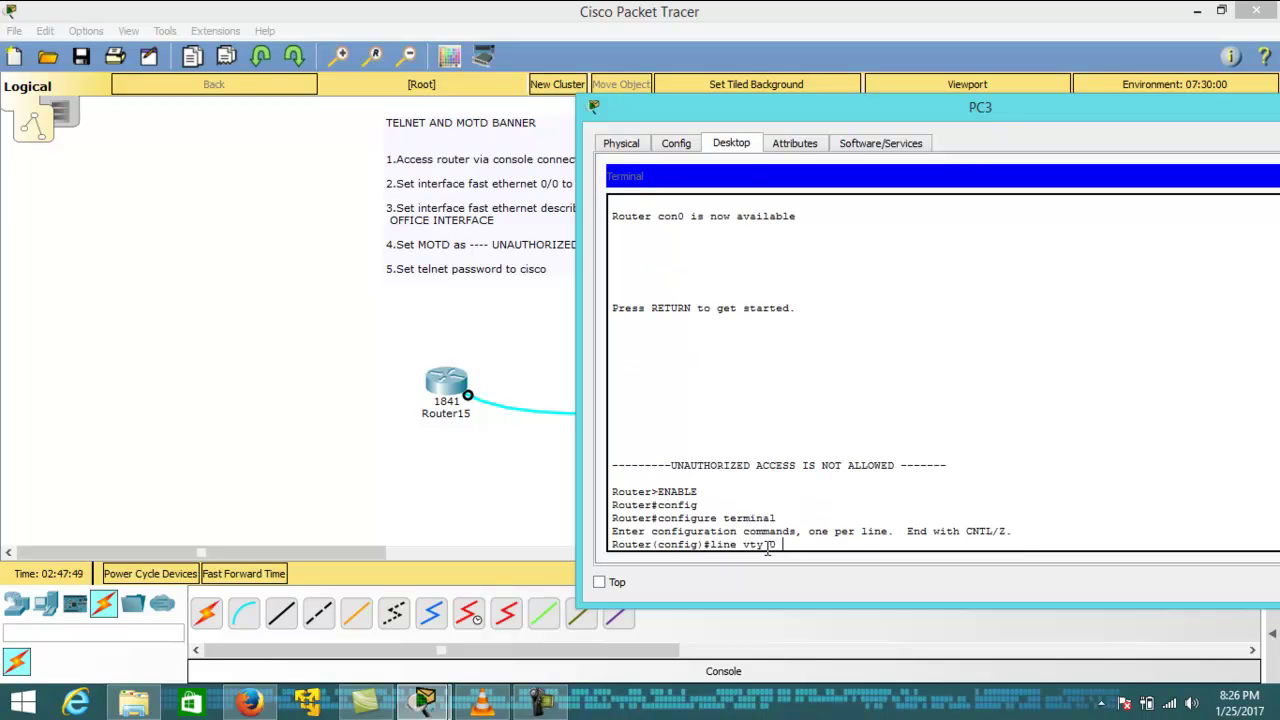
type("4")
key("BackSpace")
key("BackSpace")
key("BackSpace")
key("Return")
type("pas")
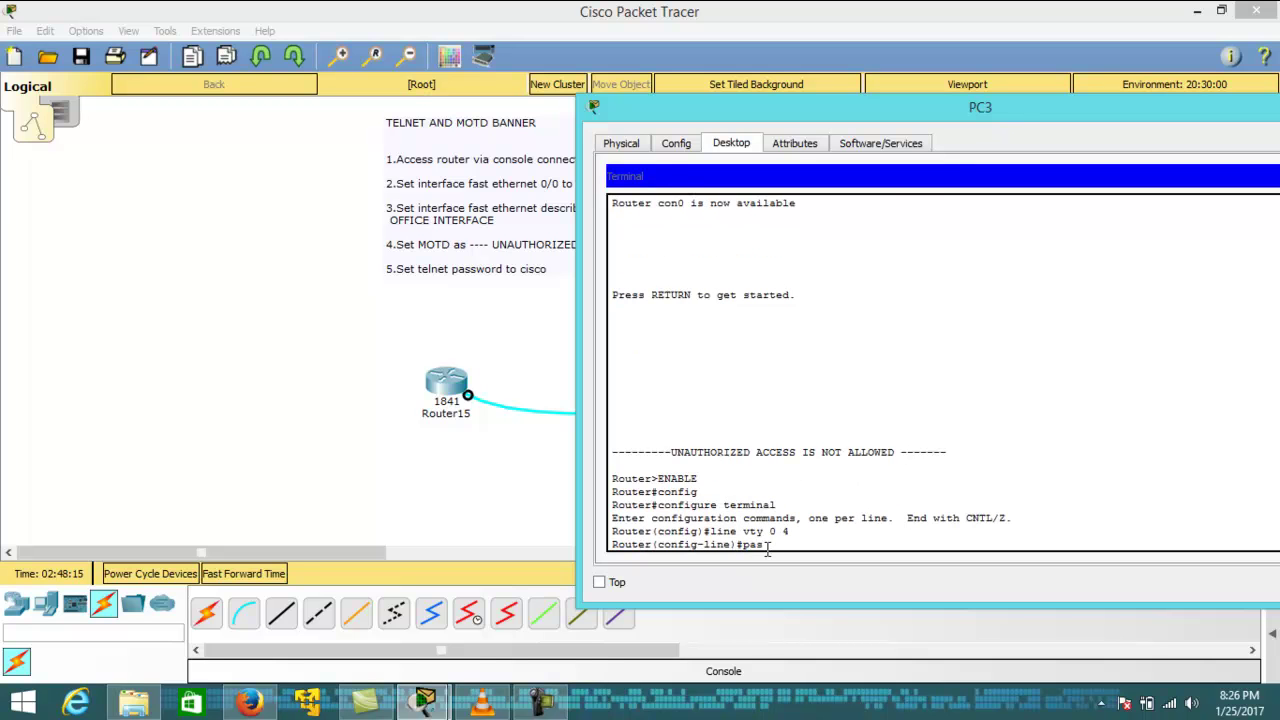
type("sword cisco")
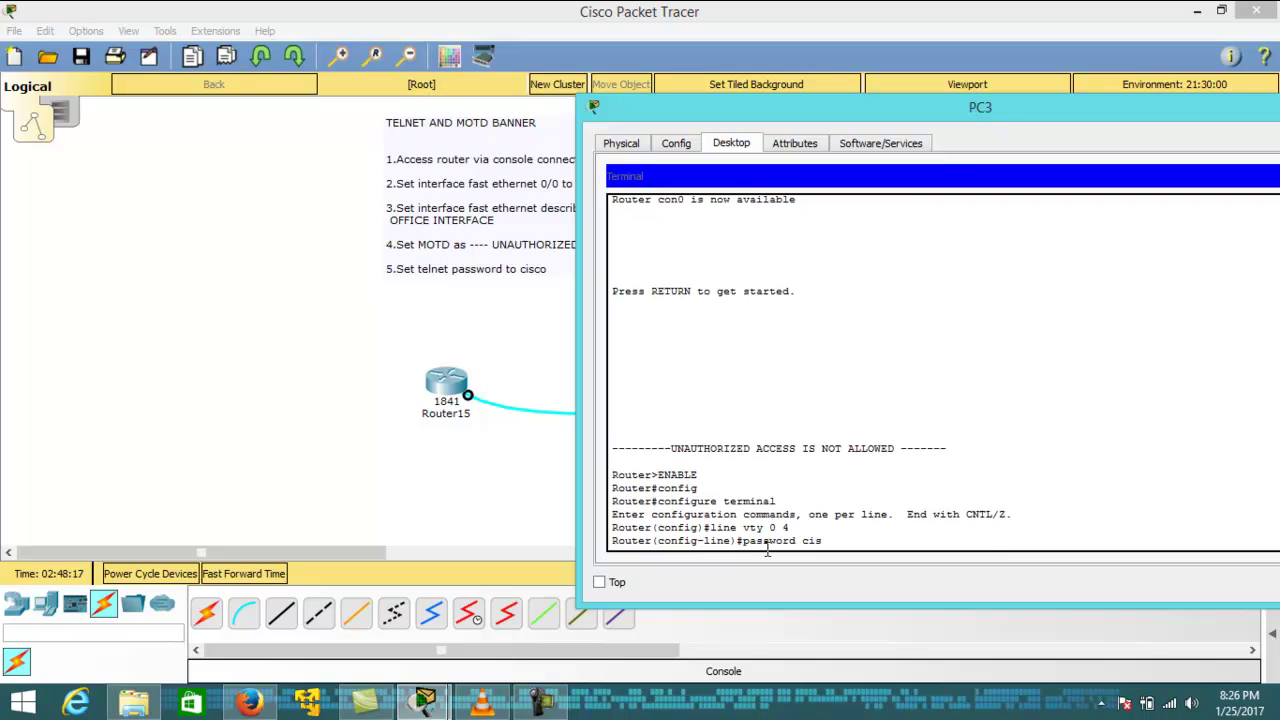
key("Return")
type("login")
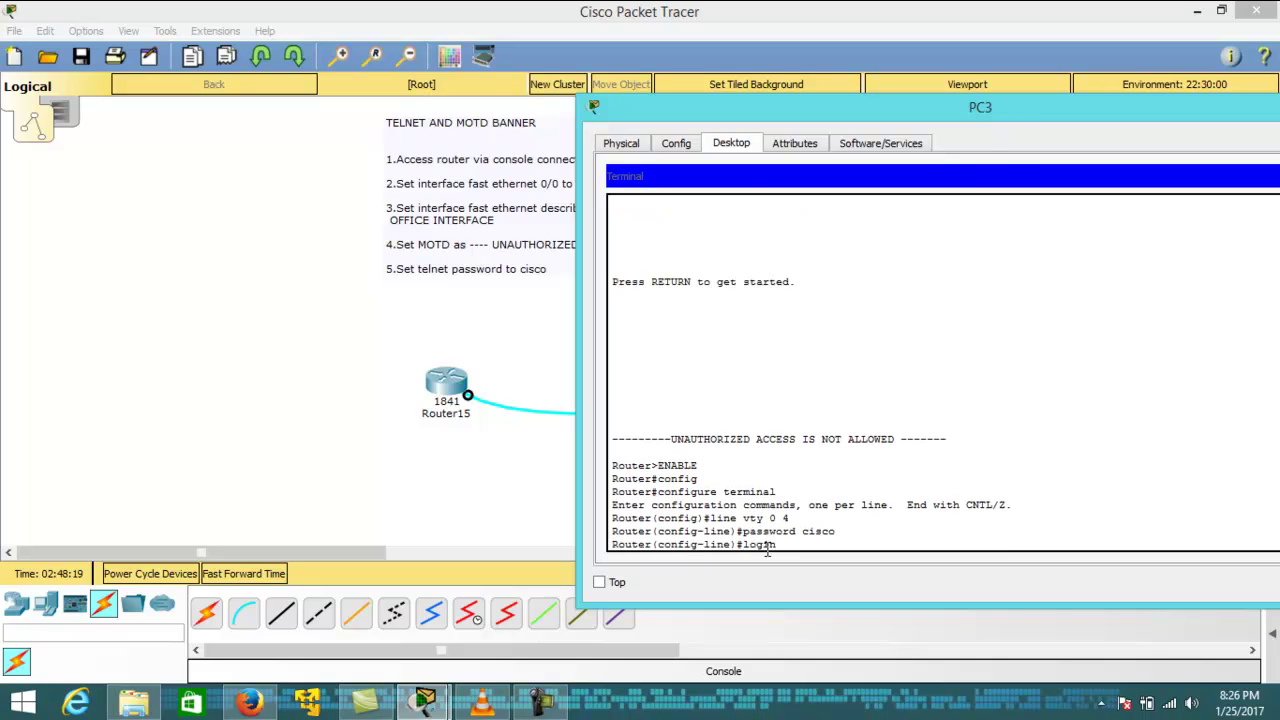
key("Return")
type("exit")
key("Return")
key("Return")
key("Return")
key("Return")
key("Return")
key("Return")
key("Return")
key("Return")
key("Return")
key("Return")
key("Return")
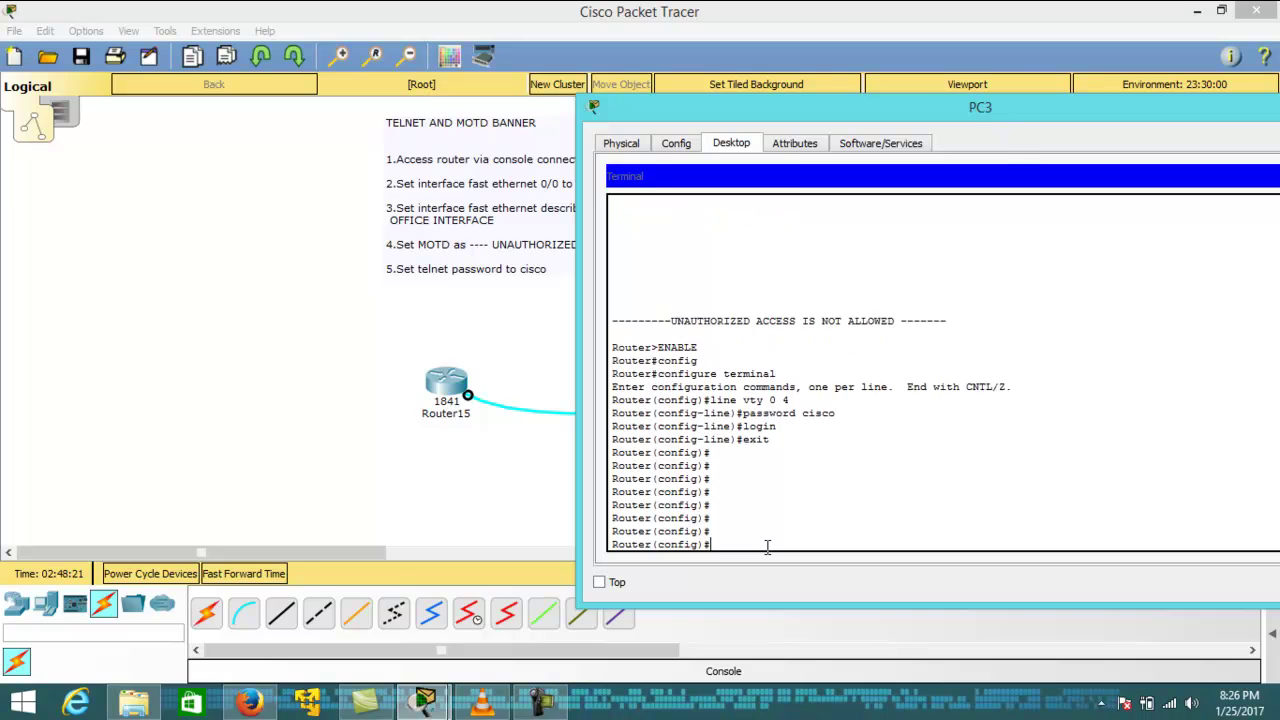
Step: Run do show running-config from global configuration mode
scroll(767, 546, "up", 1)
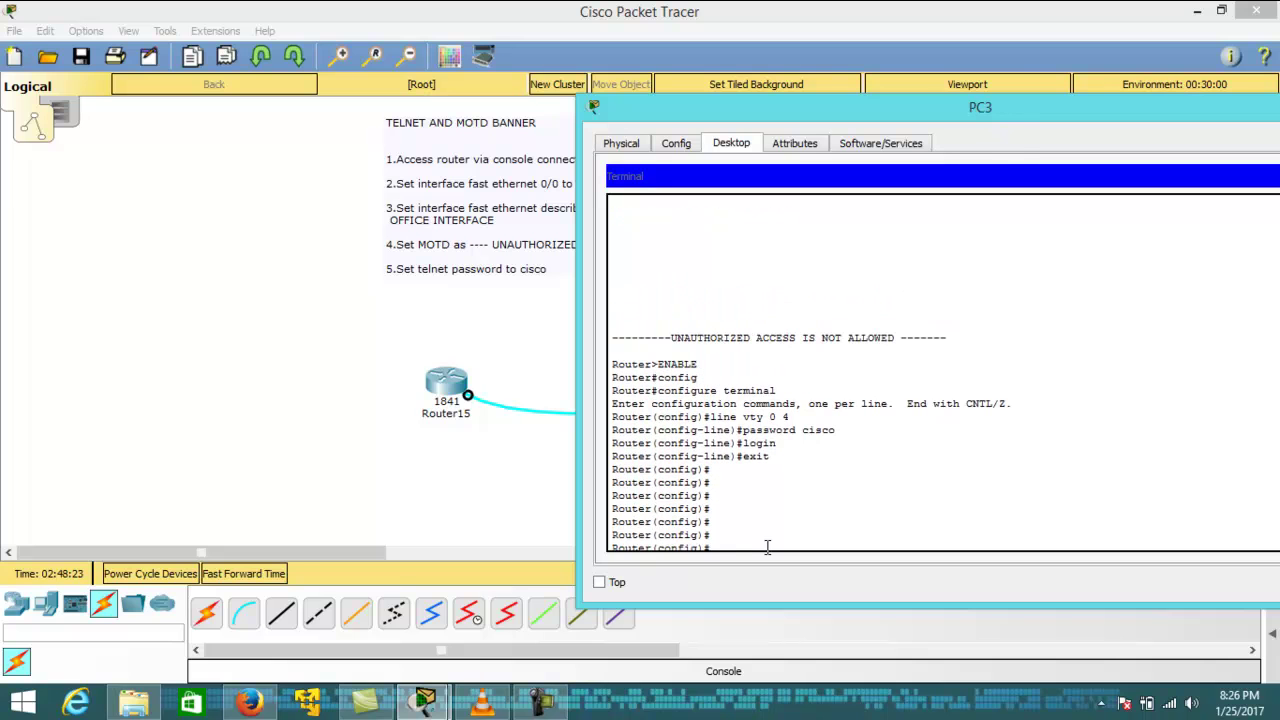
scroll(767, 546, "down", 1)
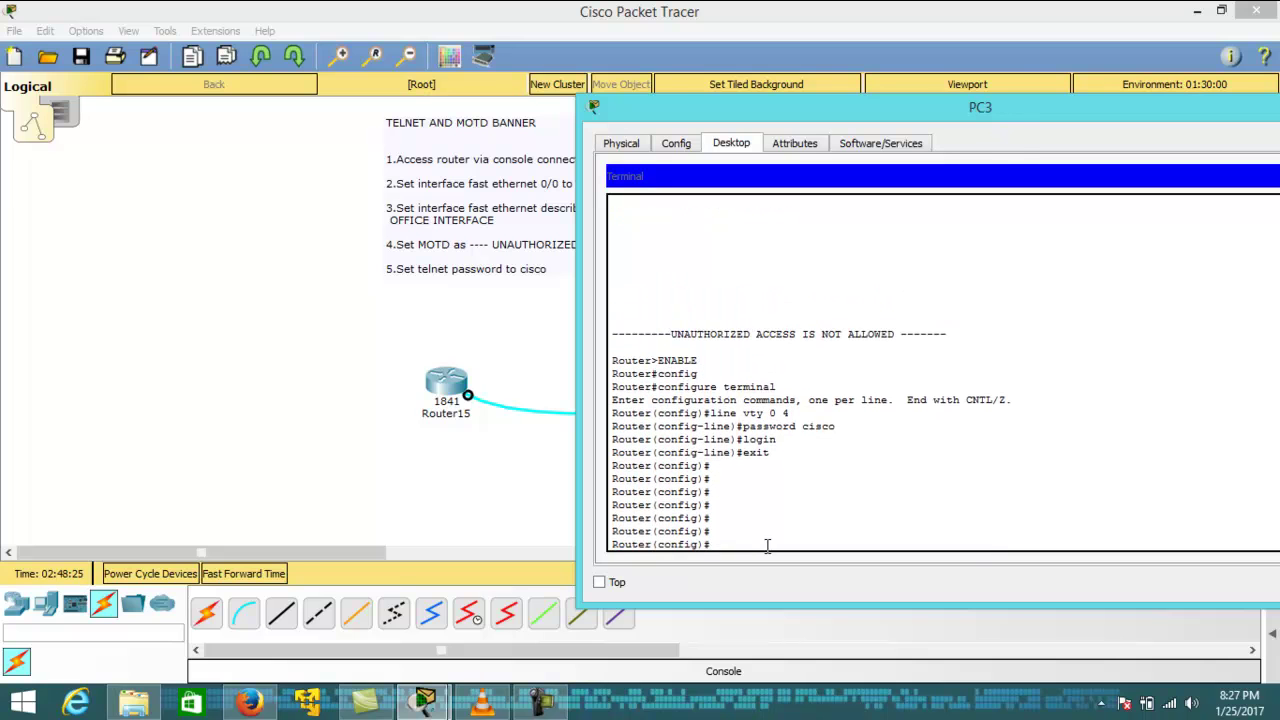
type("do show ru")
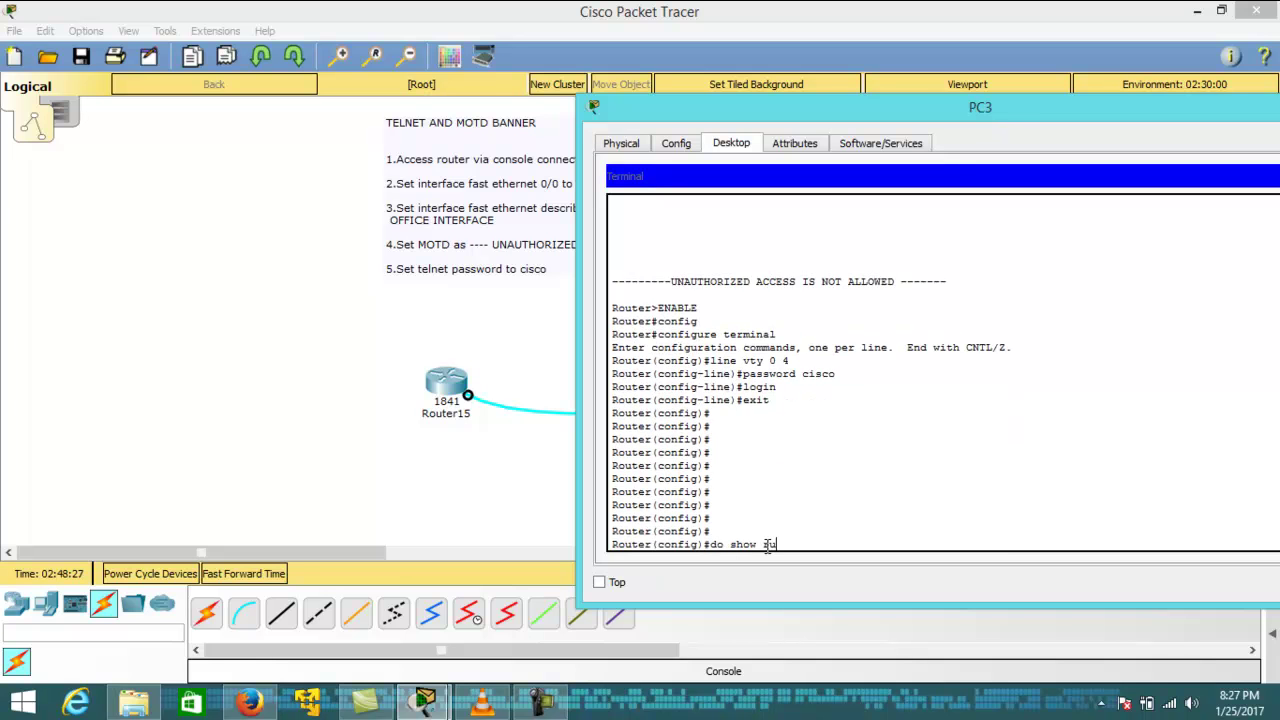
type("nning")
key("Tab")
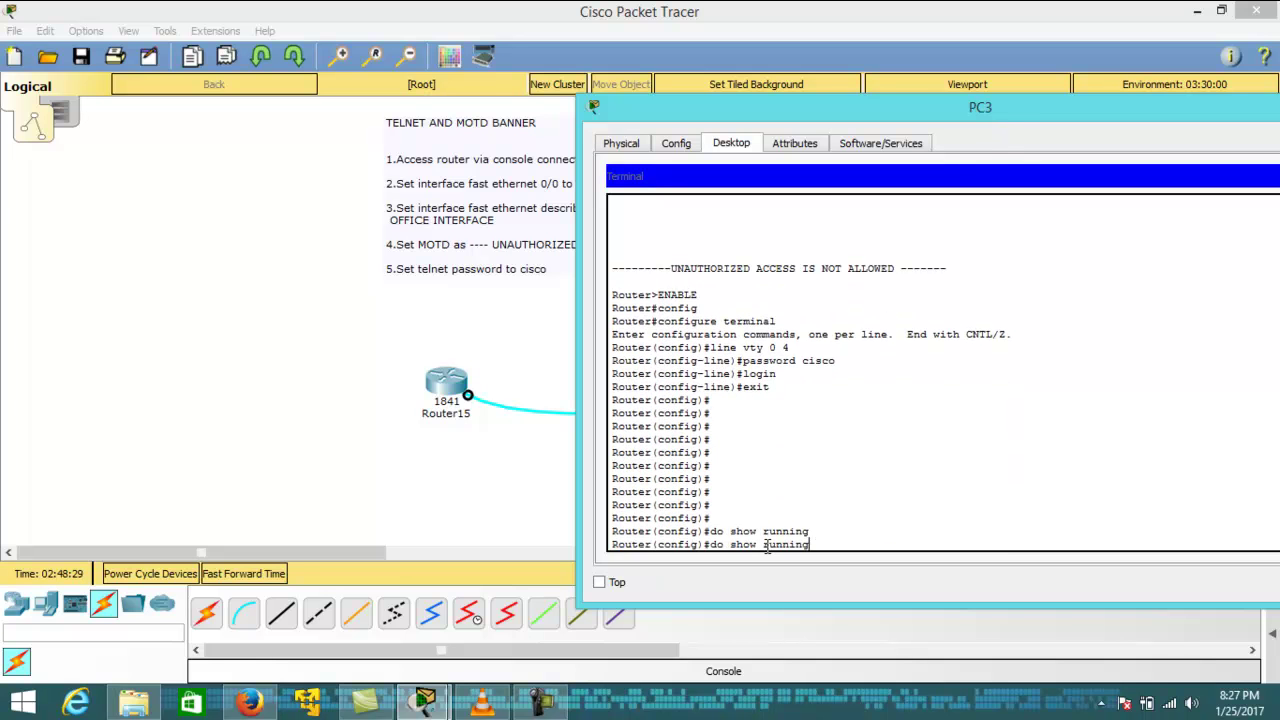
type("-cong")
type("i")
key("Tab")
key("BackSpace")
key("BackSpace")
type("fig")
key("Return")
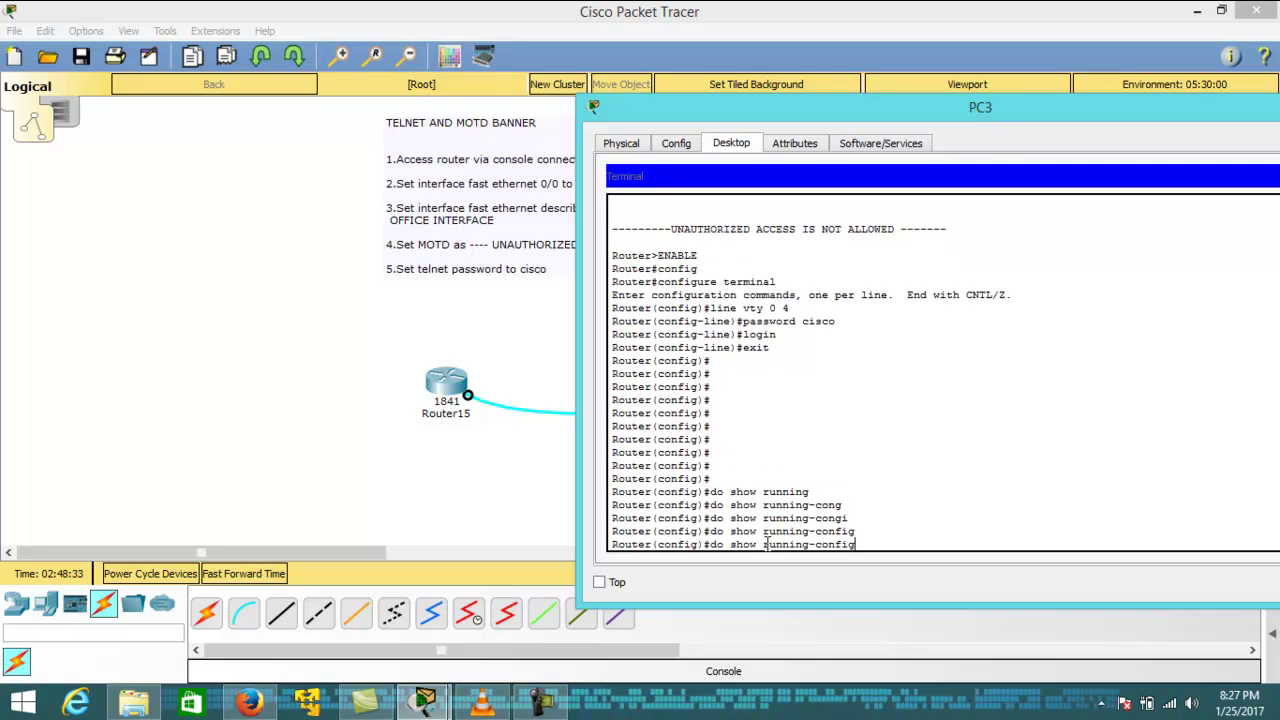
Step: Check FastEthernet0/0's description and 192.168.1.1 address in the output
key("space")
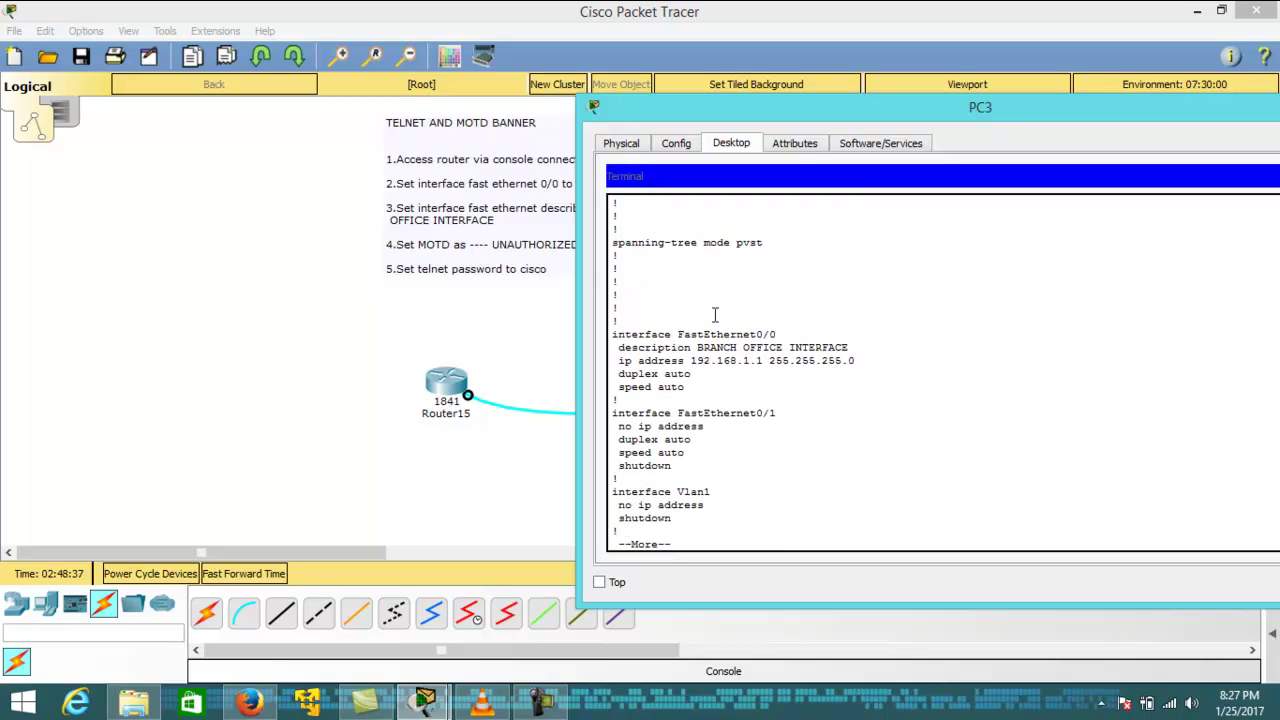
left_click_drag(678, 336, 780, 337)
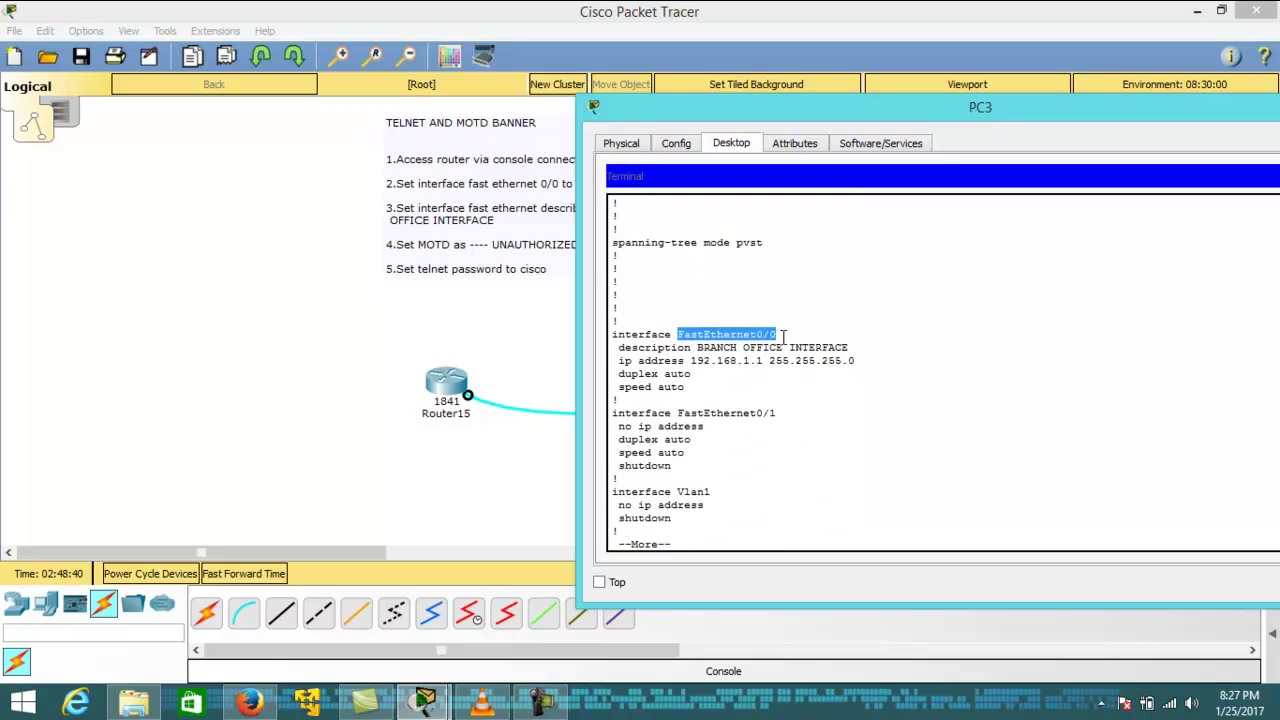
left_click_drag(618, 348, 811, 371)
triple_click(622, 360)
Step: Page on to check the MOTD banner and the line vty 0 4 password settings
key("Return")
key("Return")
key("Return")
key("Return")
key("Return")
key("Return")
key("Return")
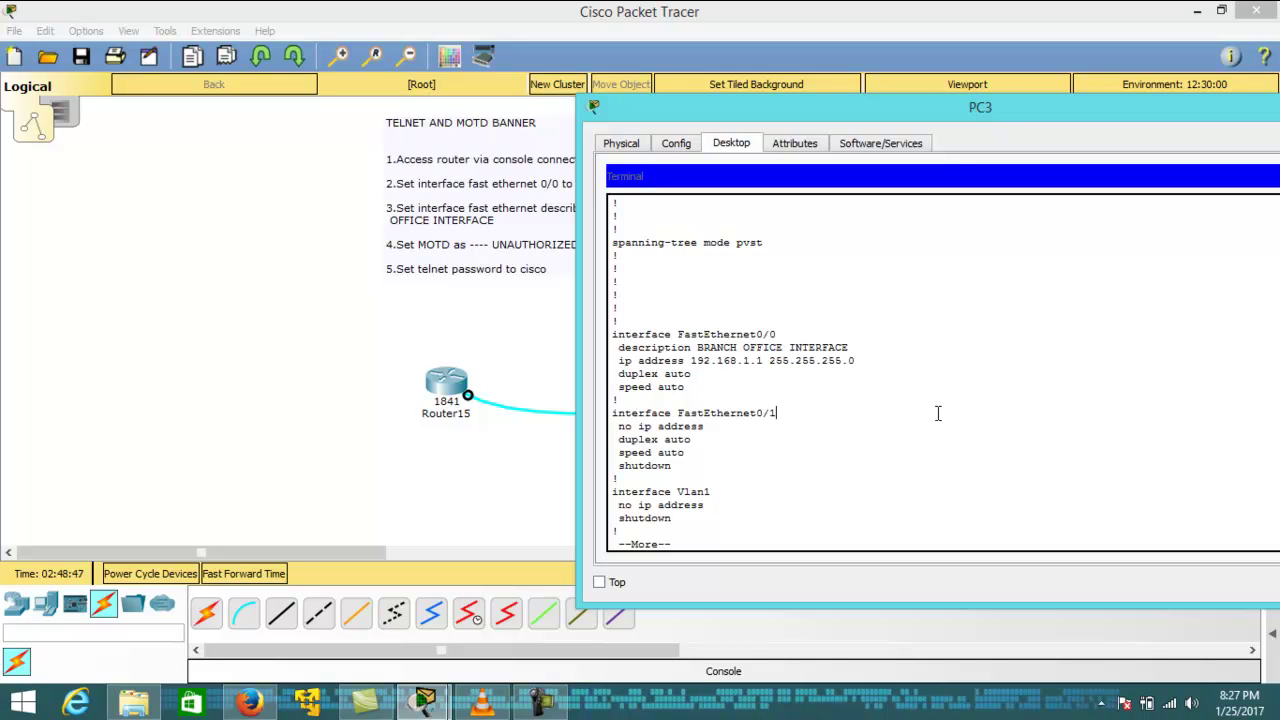
key("Return")
key("Return")
key("Return")
key("Return")
key("Return")
key("Return")
key("Return")
key("Return")
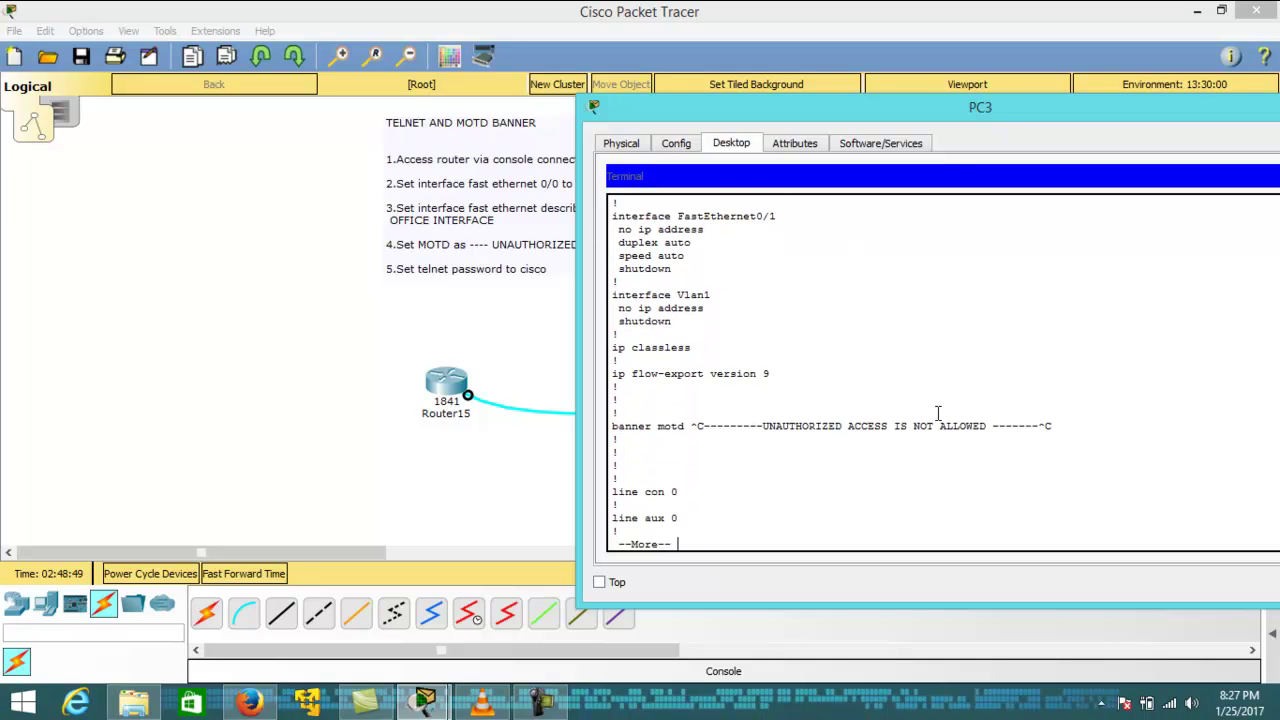
left_click_drag(676, 426, 1052, 426)
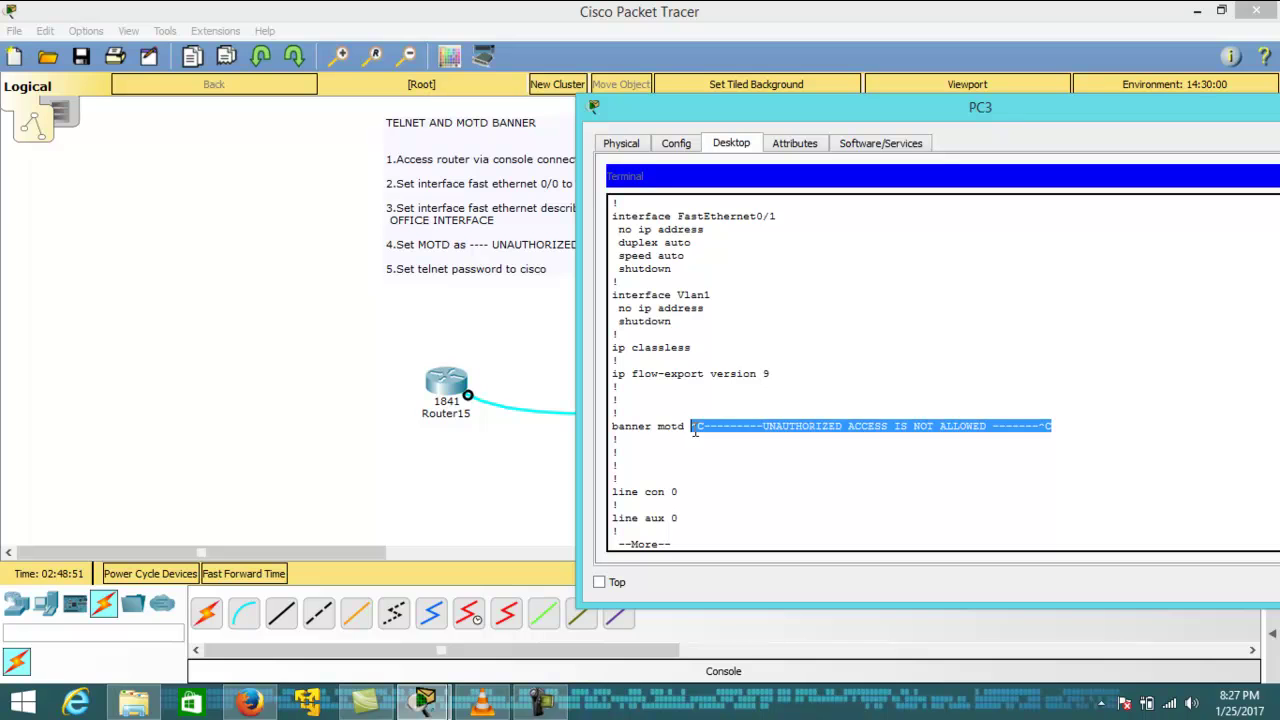
left_click(743, 436)
key("Return")
key("Return")
key("Return")
key("Return")
key("Return")
key("Return")
key("Return")
key("Return")
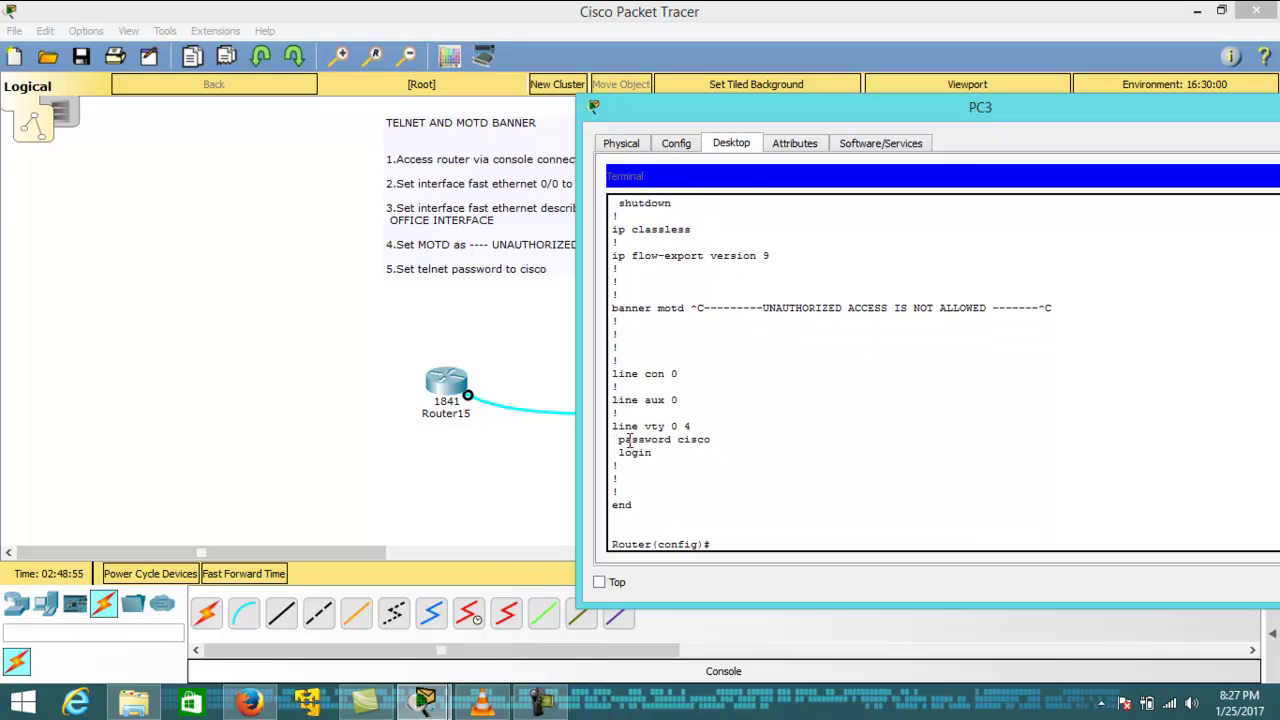
left_click_drag(613, 426, 716, 451)
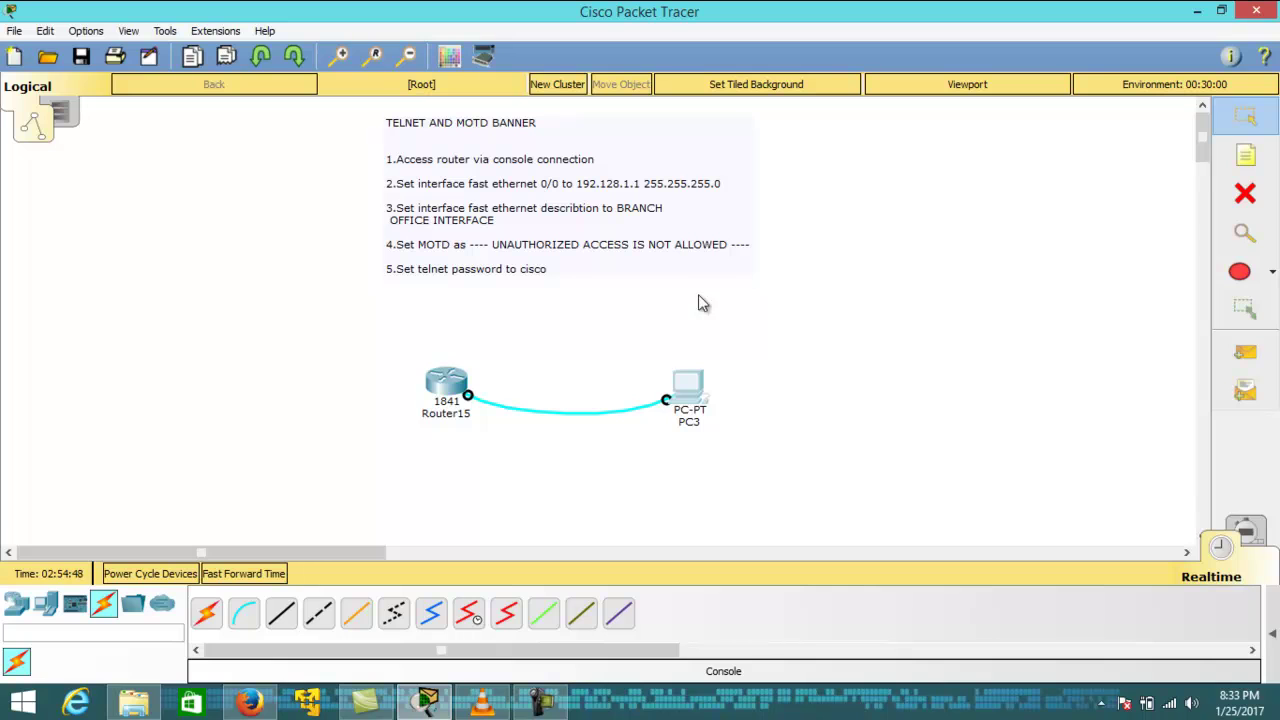